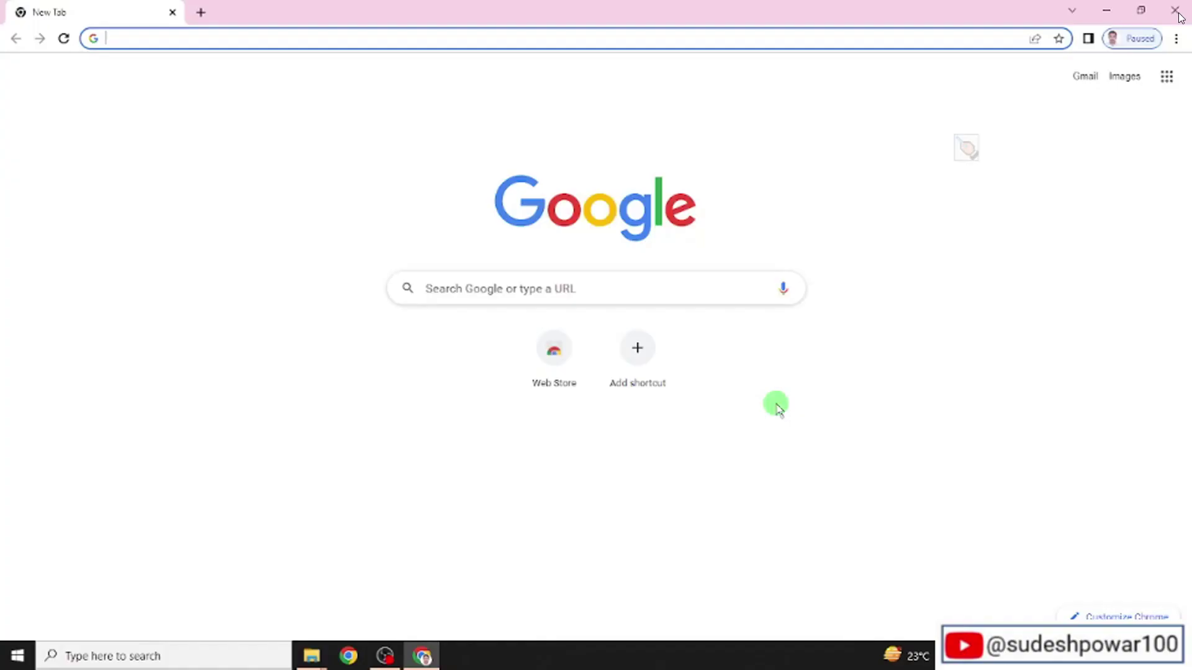
- Search Google for 'download ansys student version' and open the Ansys Student Versions result
click(518, 288)
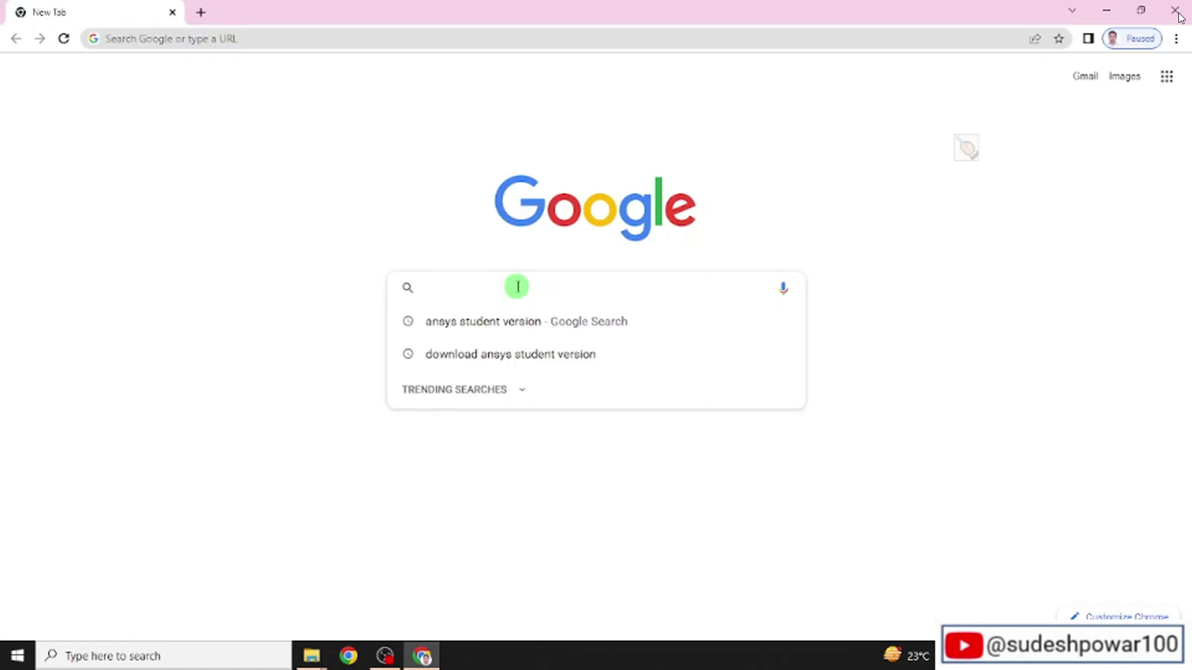
text(download ansys student version)
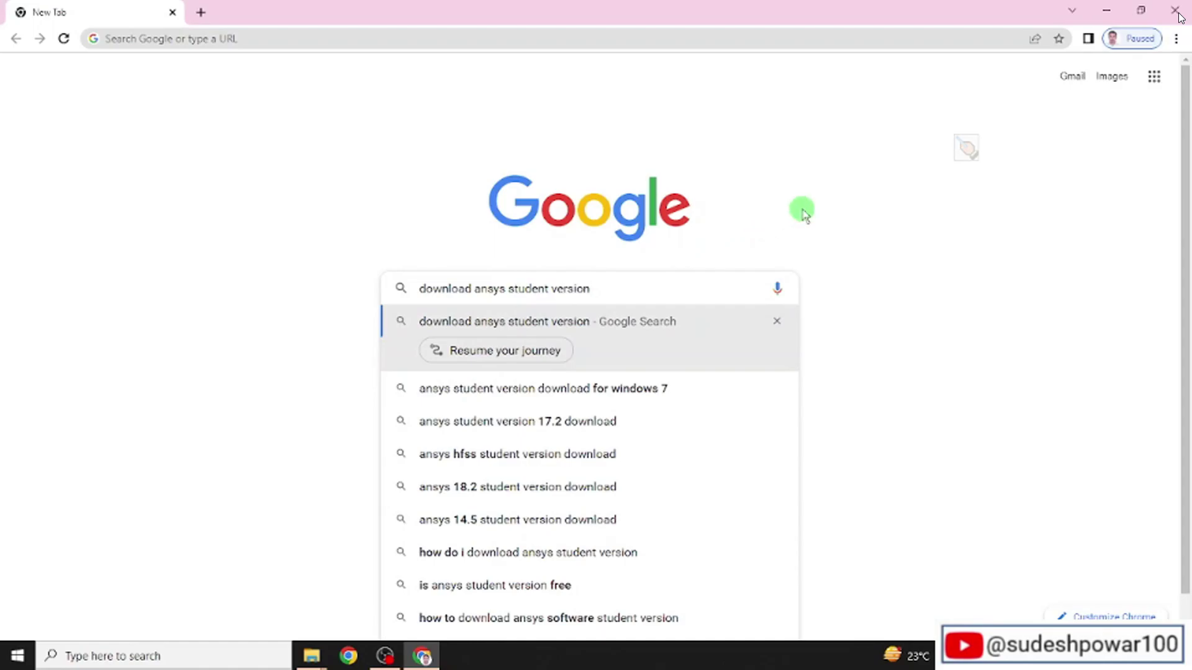
key(Return)
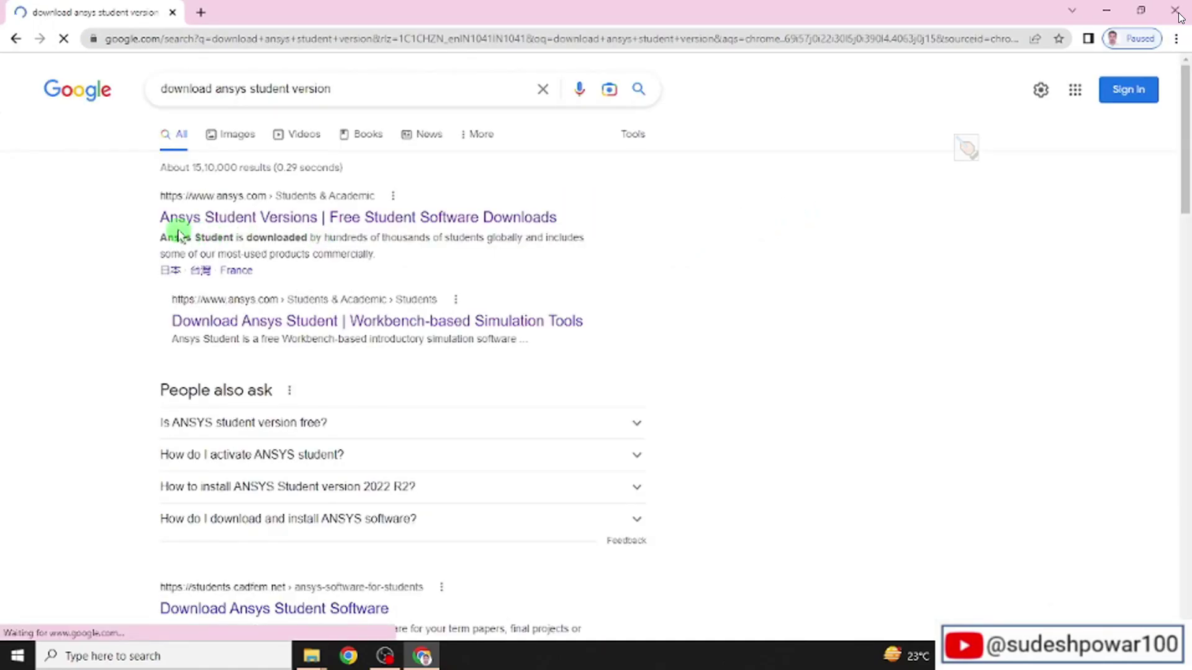
click(288, 222)
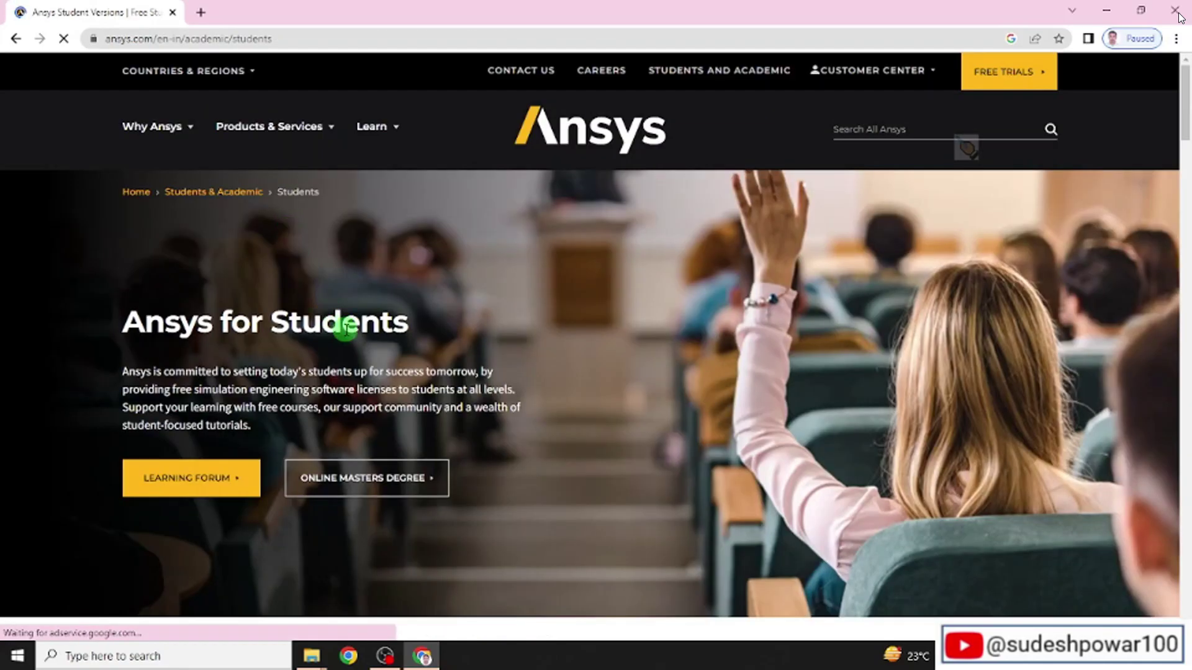
scroll(345, 328, down, 3)
scroll(345, 327, down, 1)
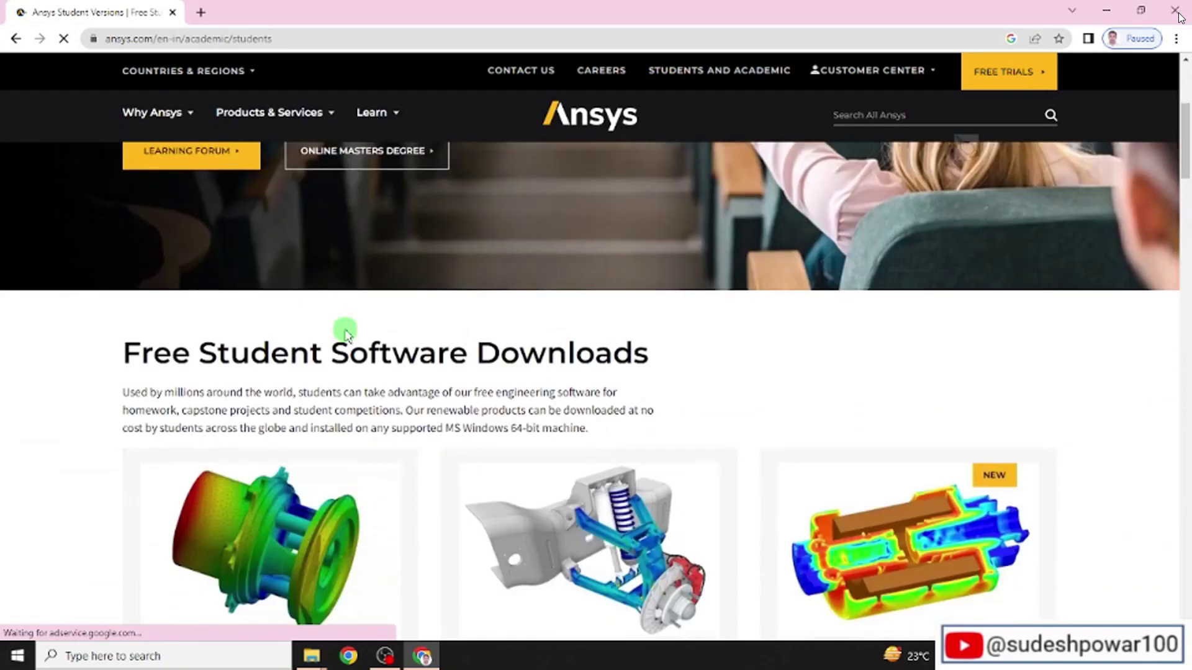
scroll(347, 338, down, 2)
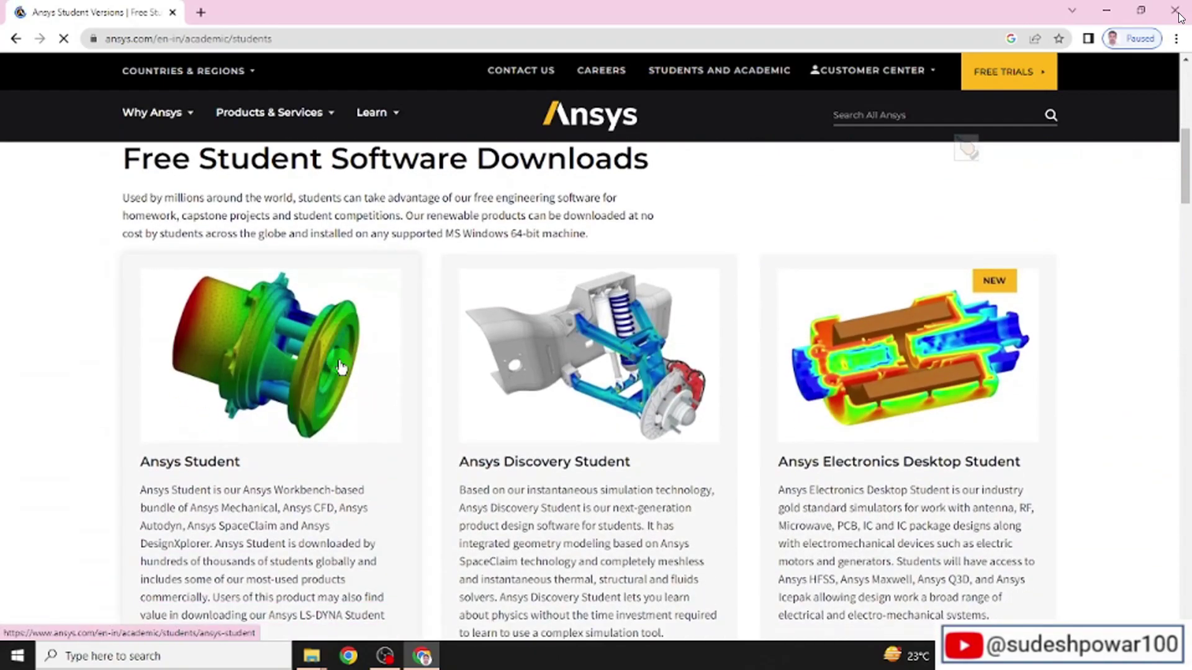
scroll(341, 368, down, 2)
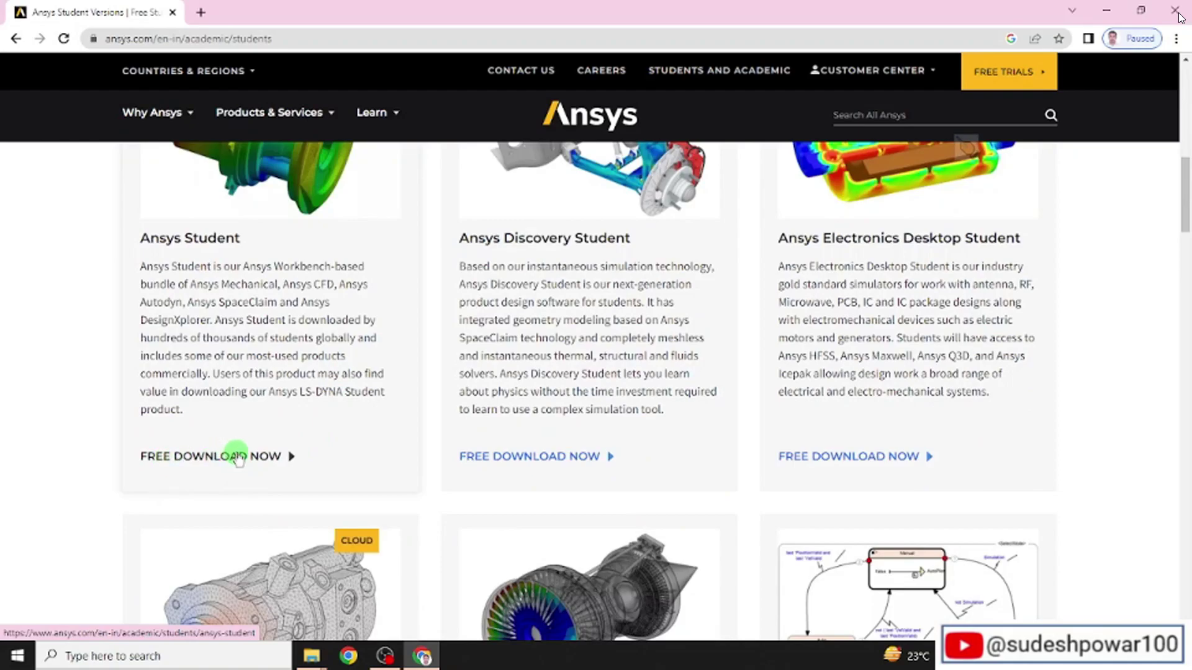
- Open the Ansys Student page, note the 07/31/2023 licence expiry, and download 2022 R2
click(236, 454)
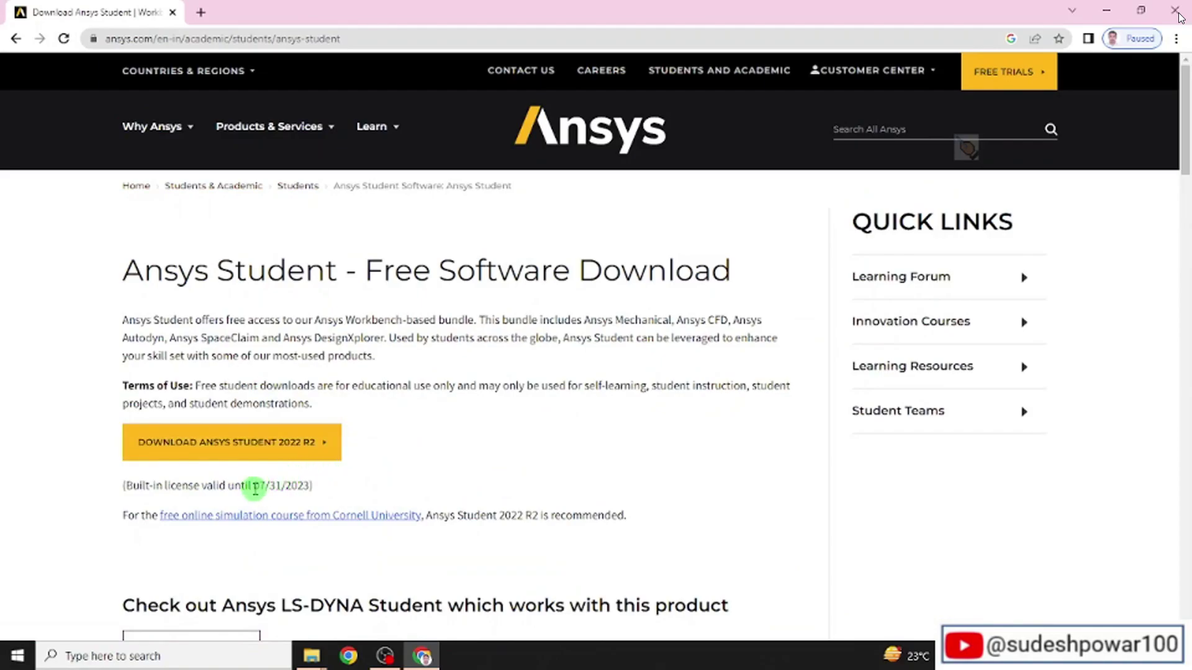
drag(254, 491, 304, 491)
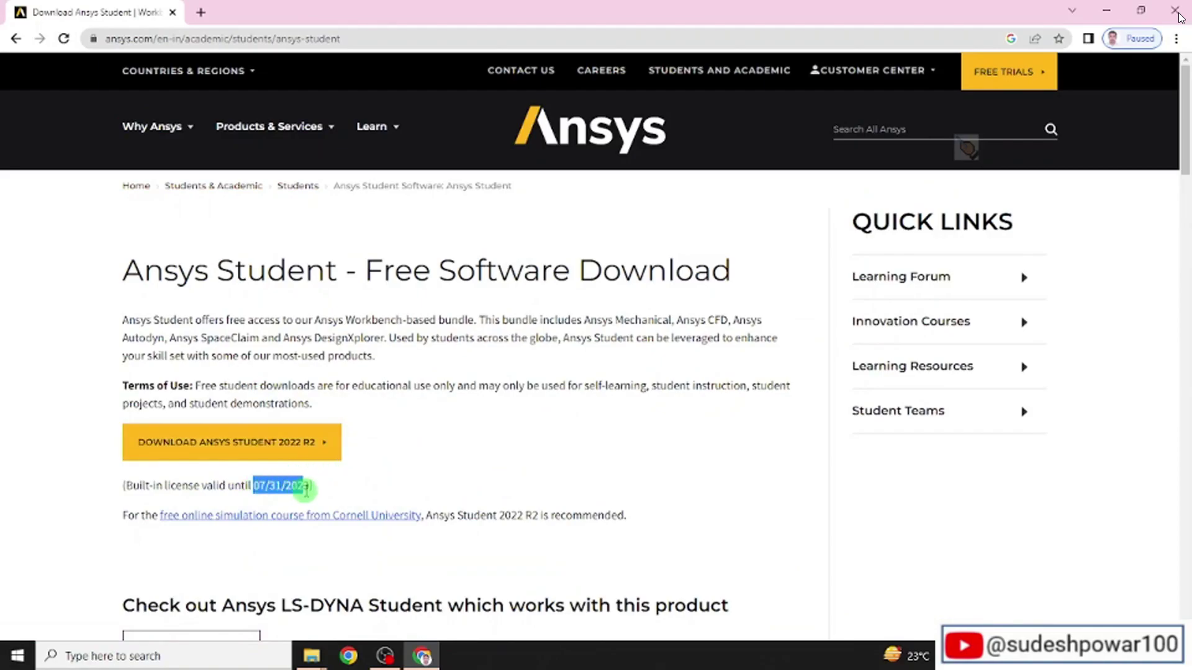
click(245, 445)
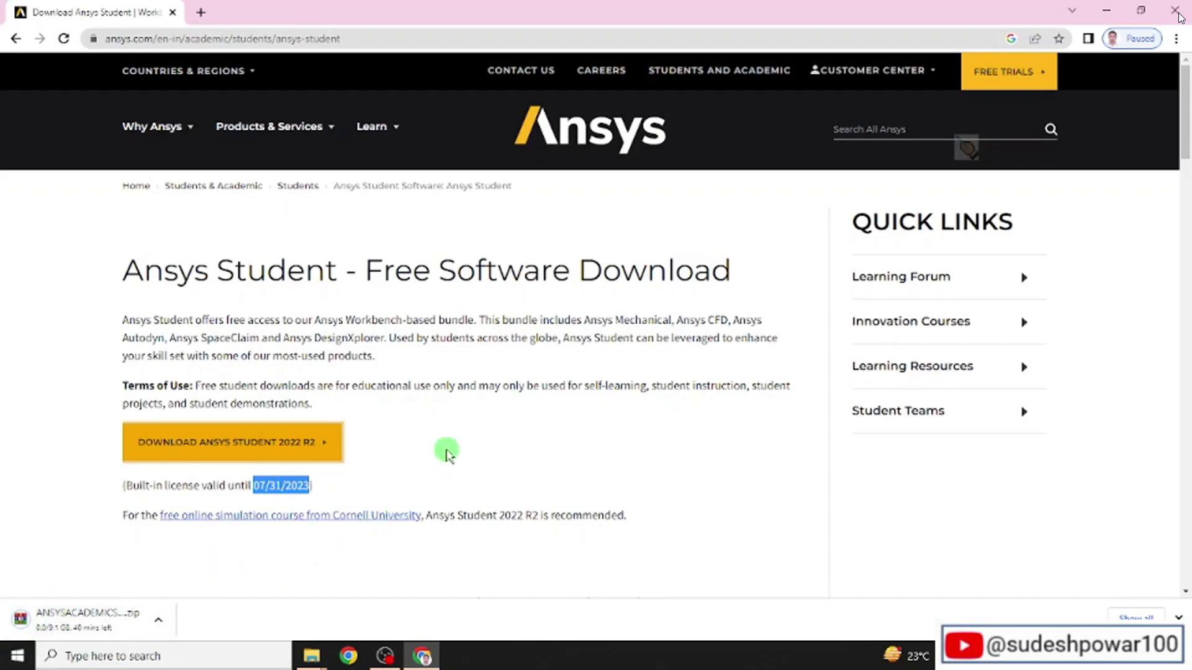
scroll(445, 453, down, 1)
scroll(447, 453, down, 2)
scroll(446, 453, down, 2)
scroll(447, 454, down, 3)
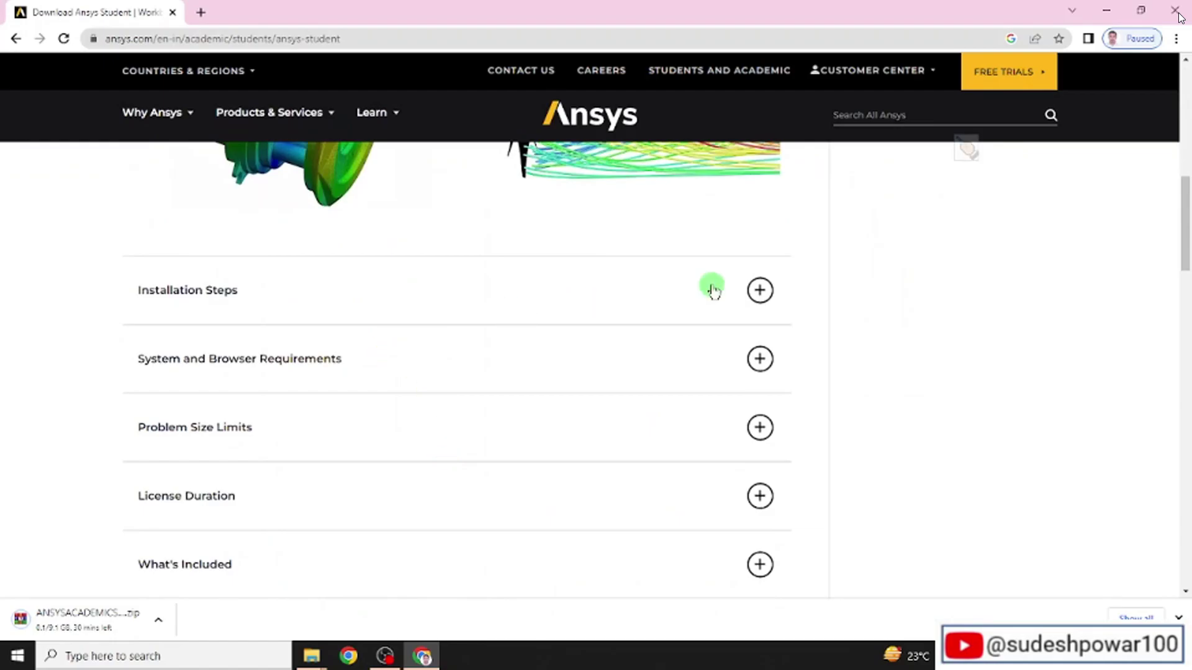
- Expand Installation Steps and System Requirements, highlighting the 4 GB RAM and 25 GB disk needs
click(760, 290)
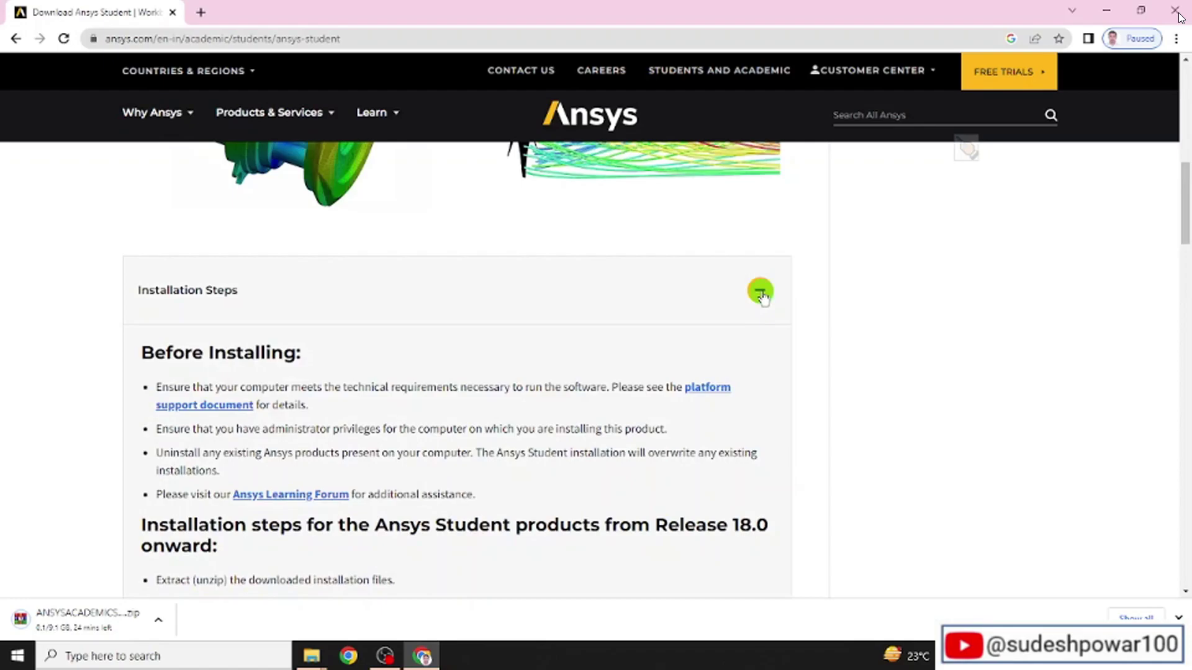
scroll(761, 296, down, 2)
scroll(762, 296, down, 1)
scroll(761, 297, down, 1)
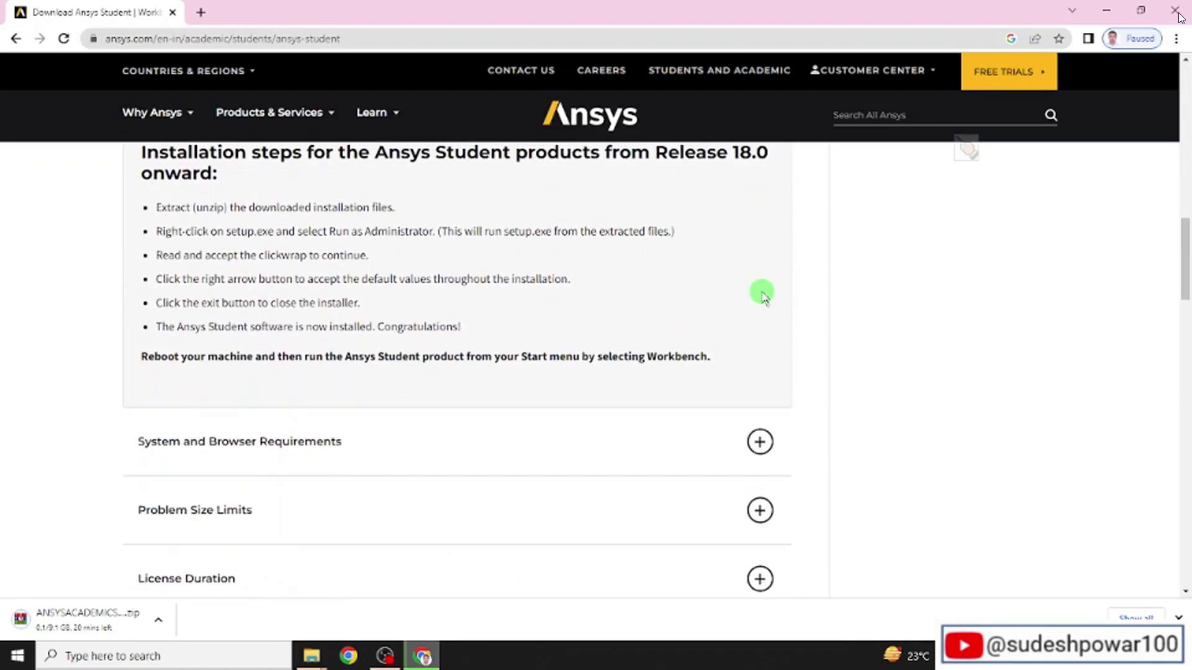
scroll(763, 296, down, 2)
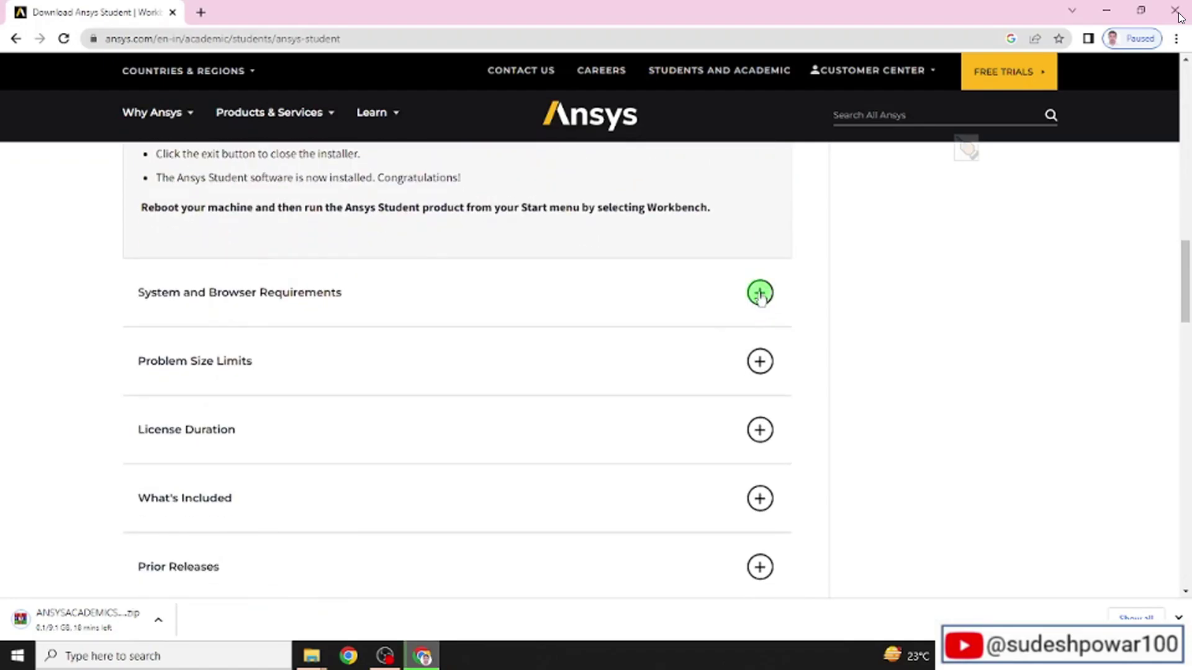
click(761, 297)
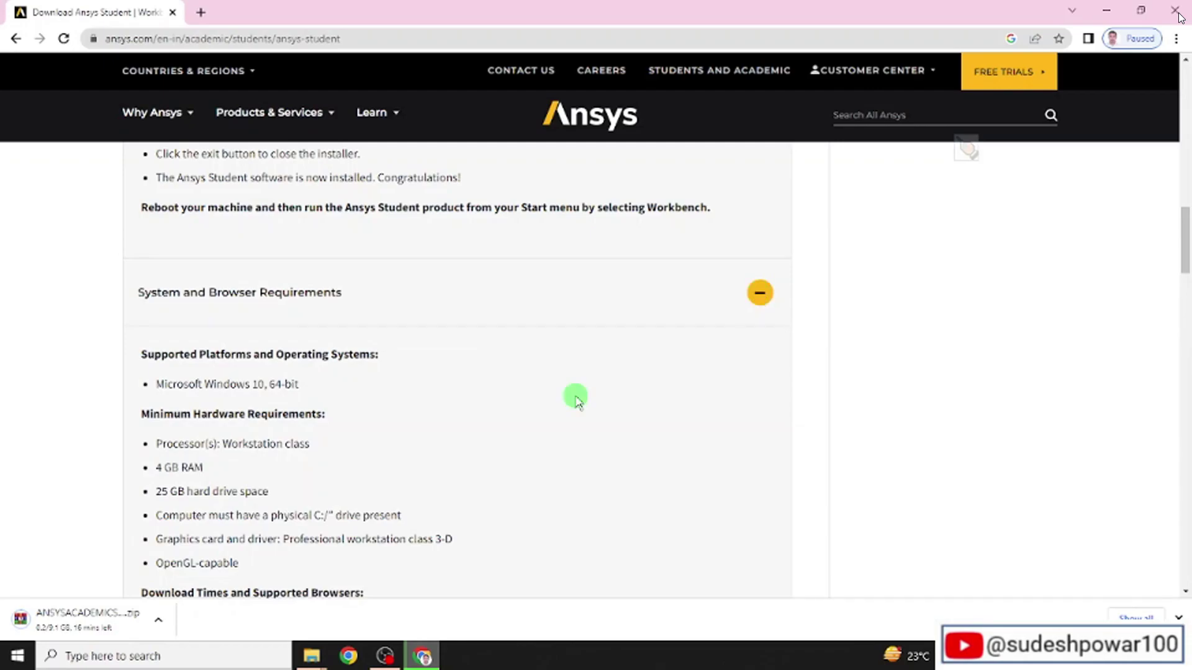
scroll(576, 399, down, 3)
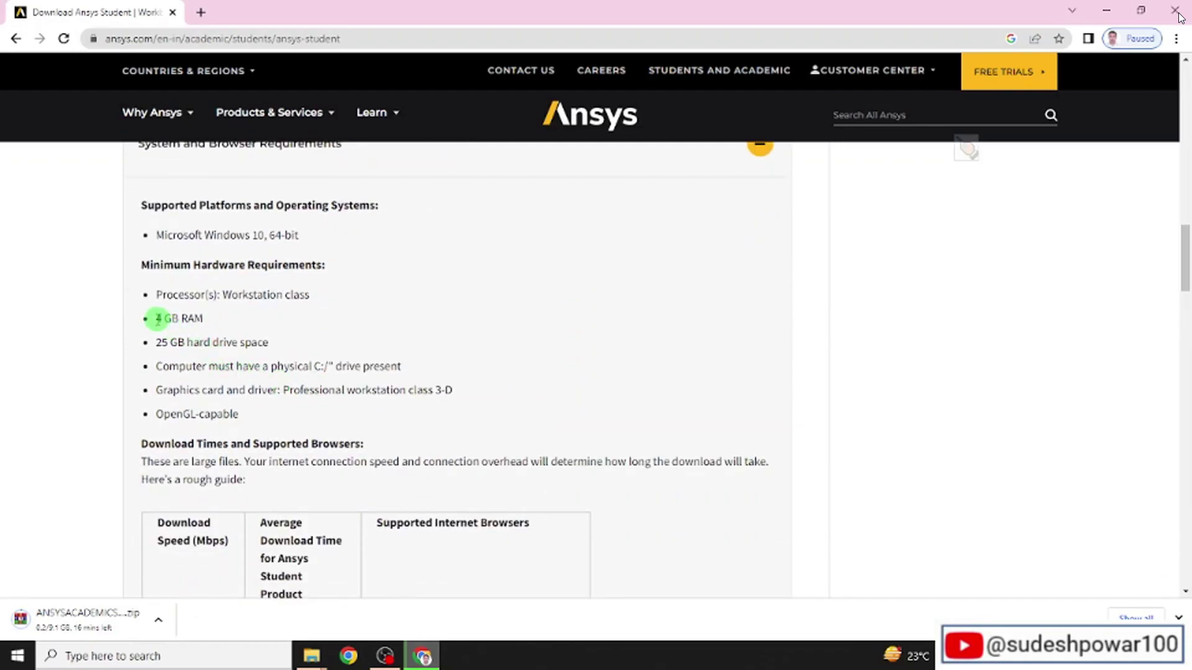
drag(158, 318, 216, 329)
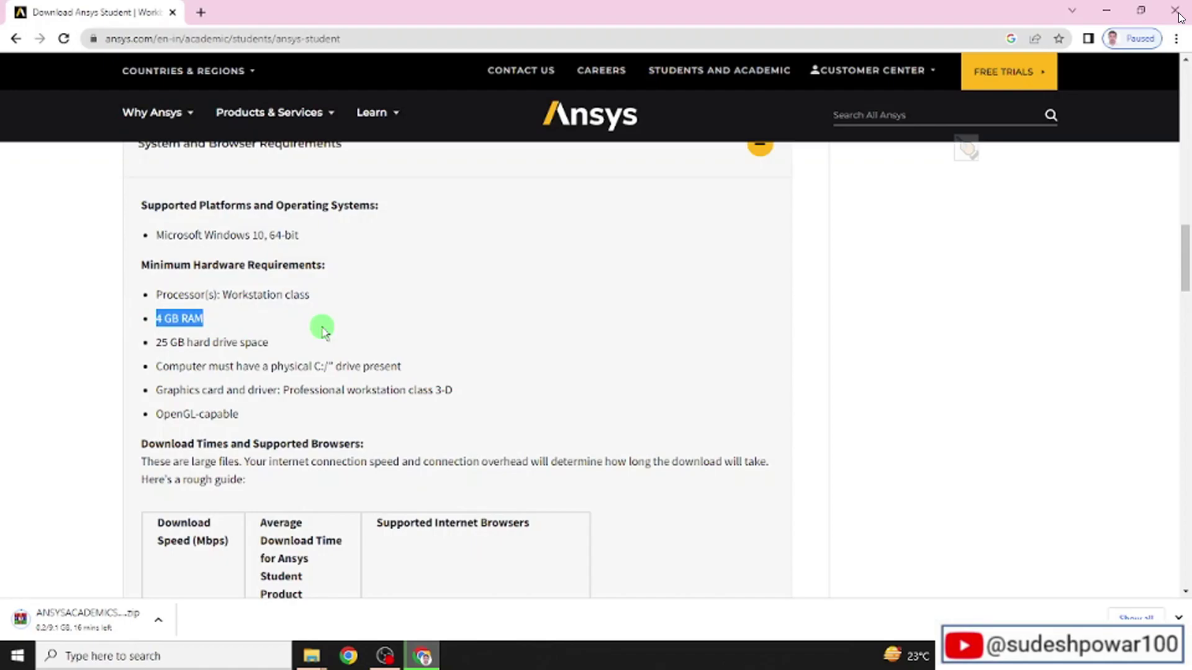
drag(155, 342, 416, 343)
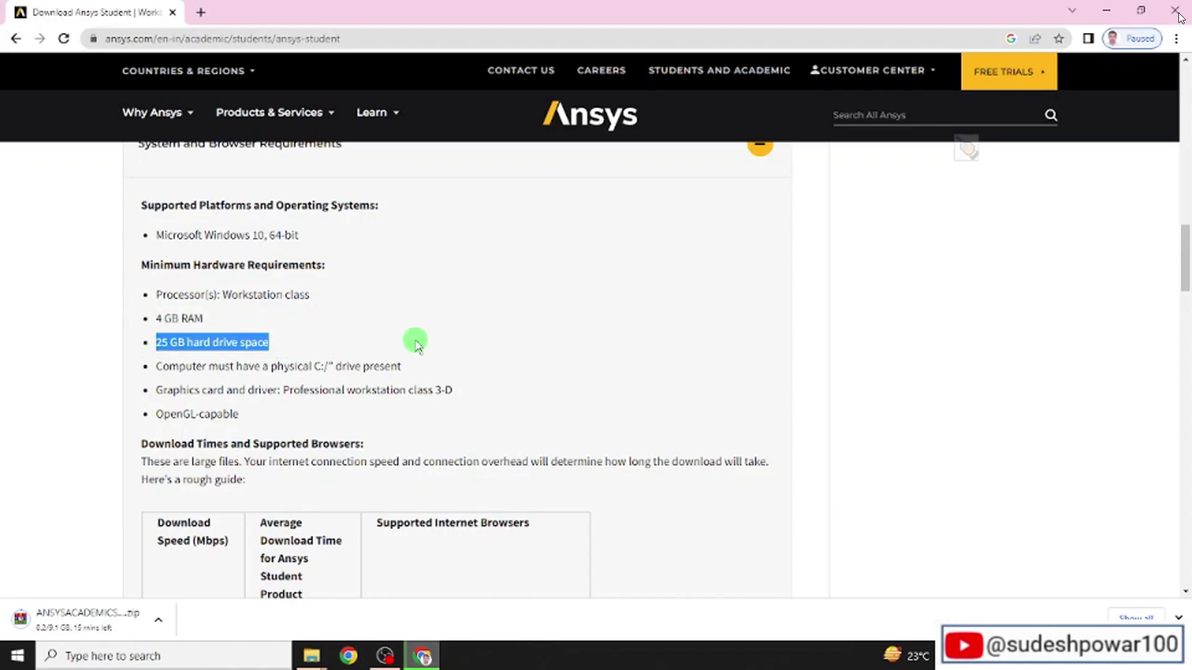
scroll(416, 344, down, 2)
scroll(416, 344, down, 1)
scroll(417, 344, down, 2)
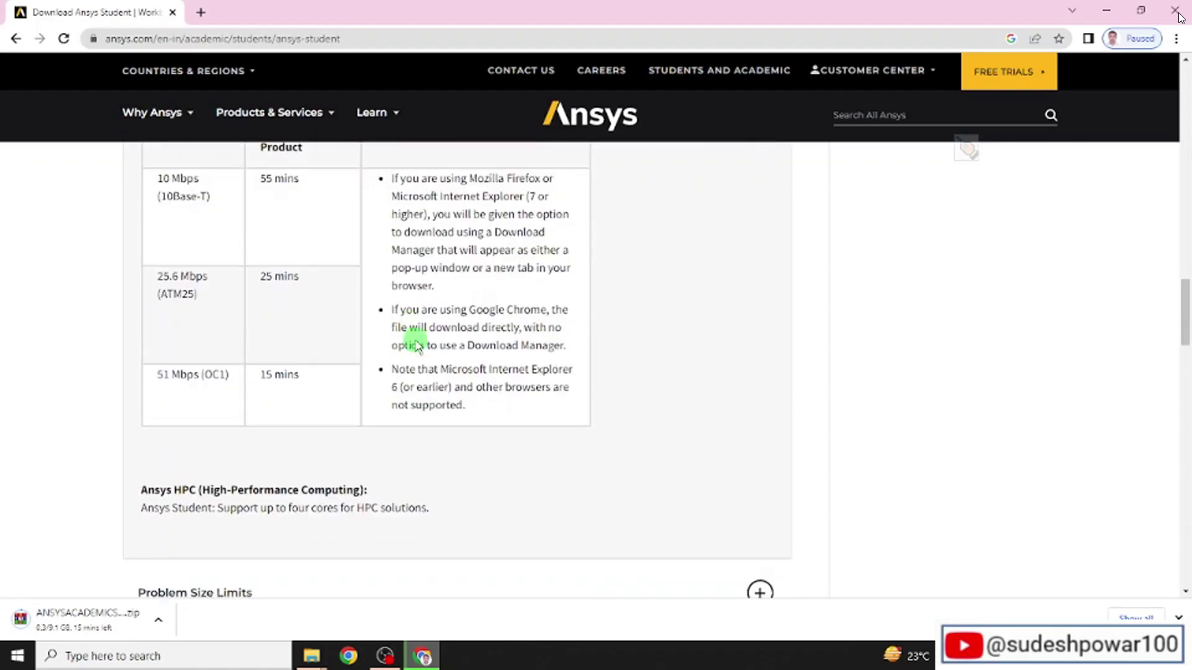
scroll(416, 344, down, 2)
scroll(417, 344, down, 2)
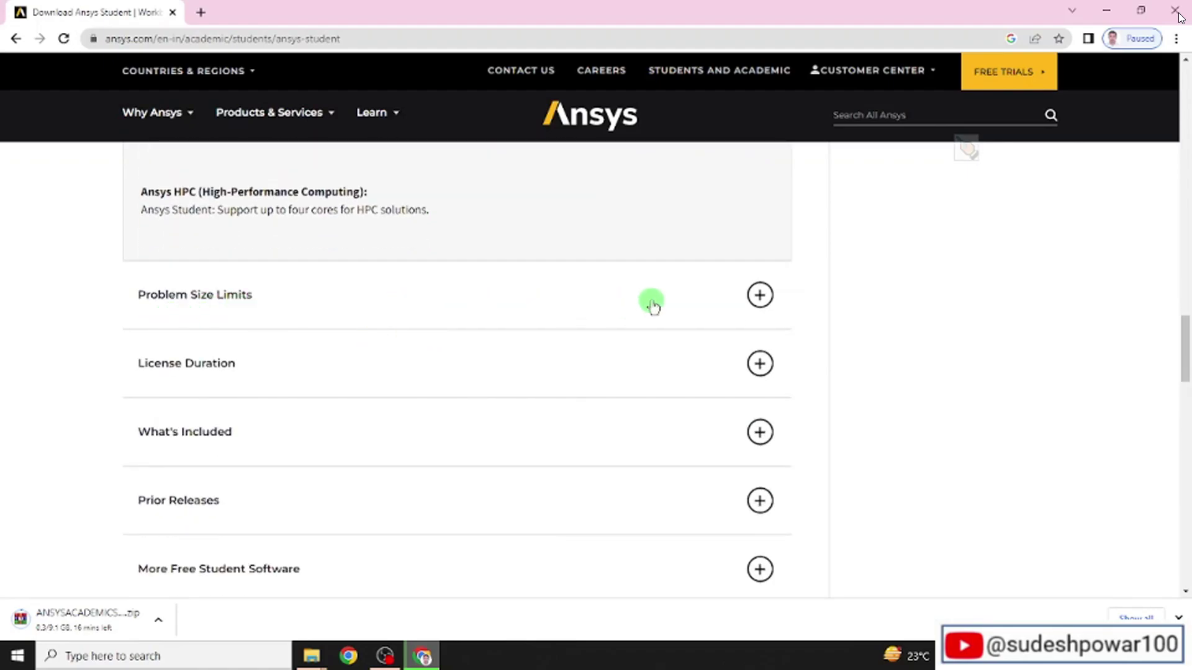
- Expand Problem Size Limits, License Duration, What's Included, Prior Releases and More Free Student Software
click(760, 296)
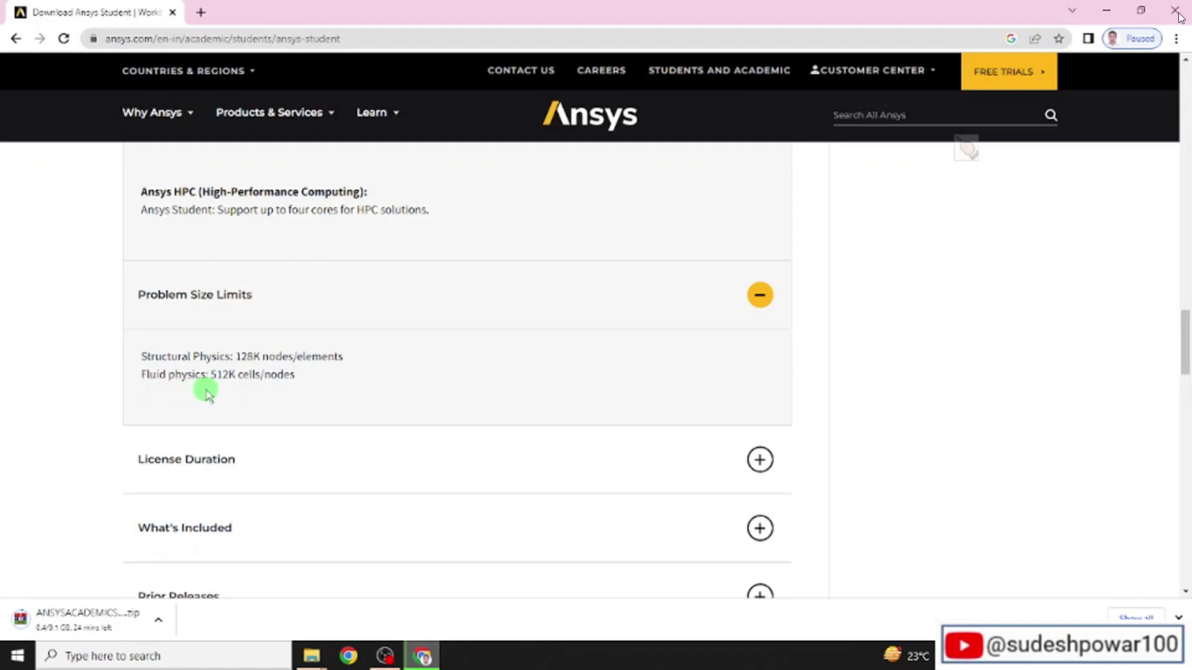
scroll(207, 394, down, 1)
scroll(205, 385, down, 1)
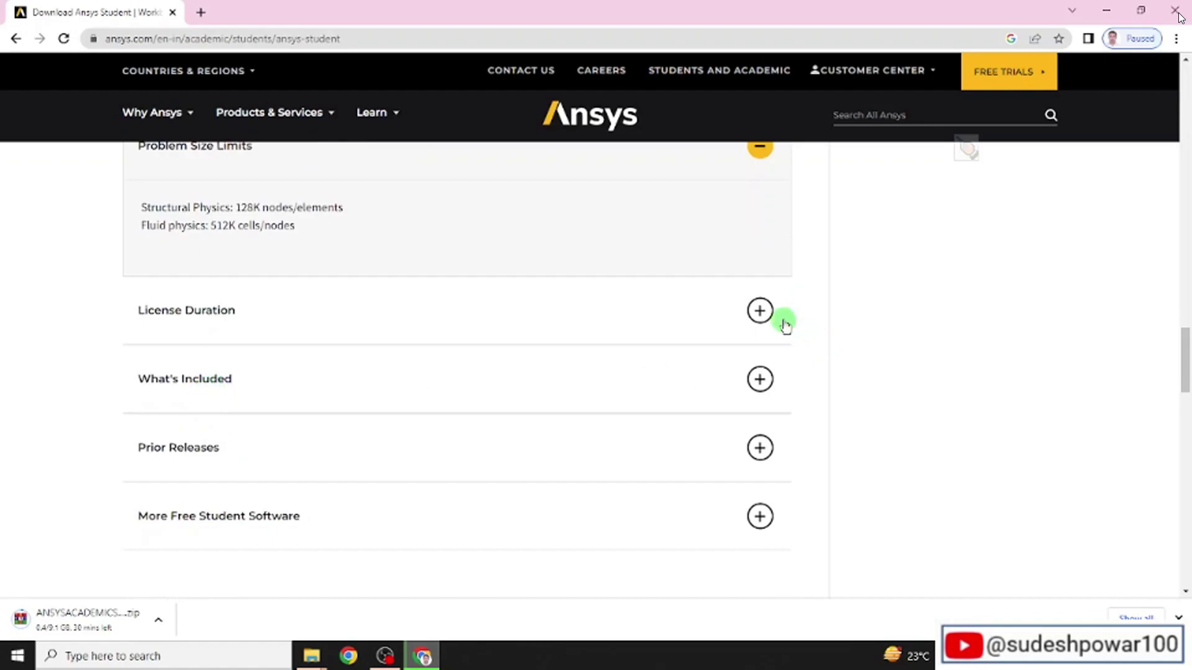
click(760, 311)
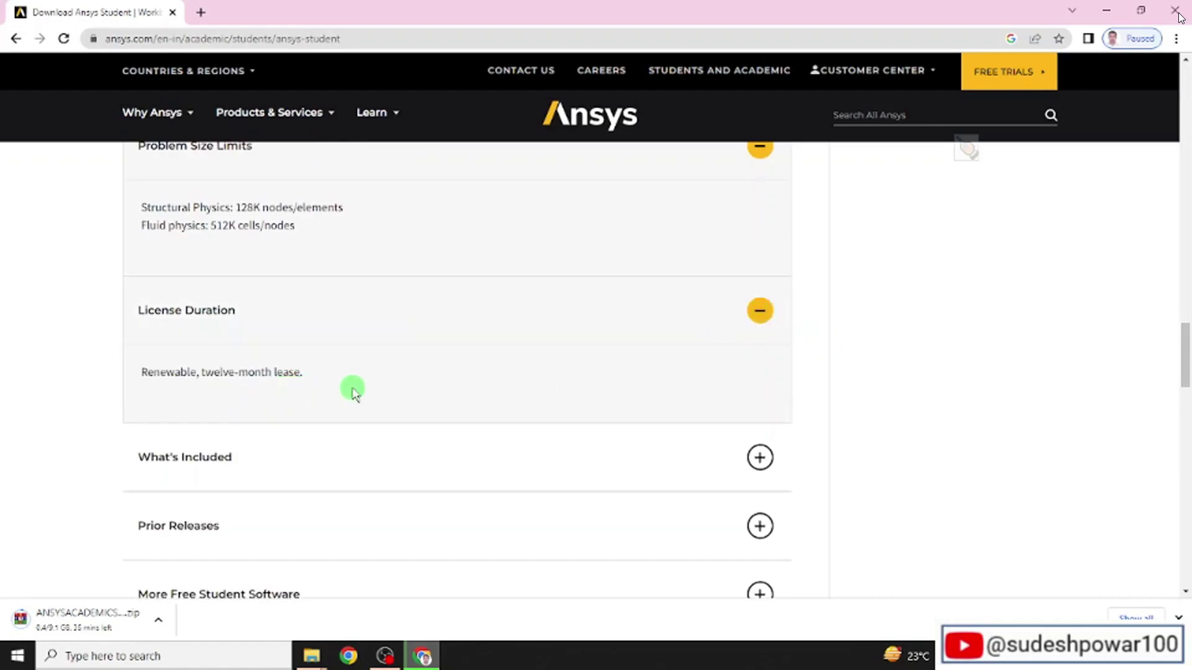
scroll(352, 389, down, 2)
click(761, 310)
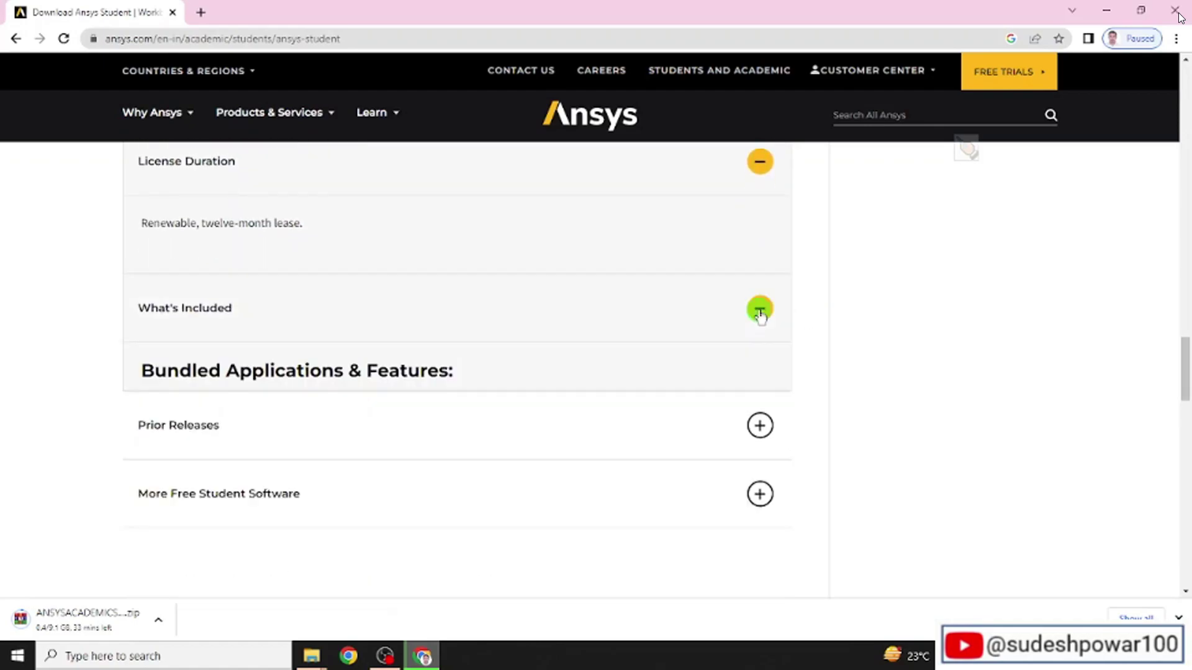
scroll(557, 370, down, 2)
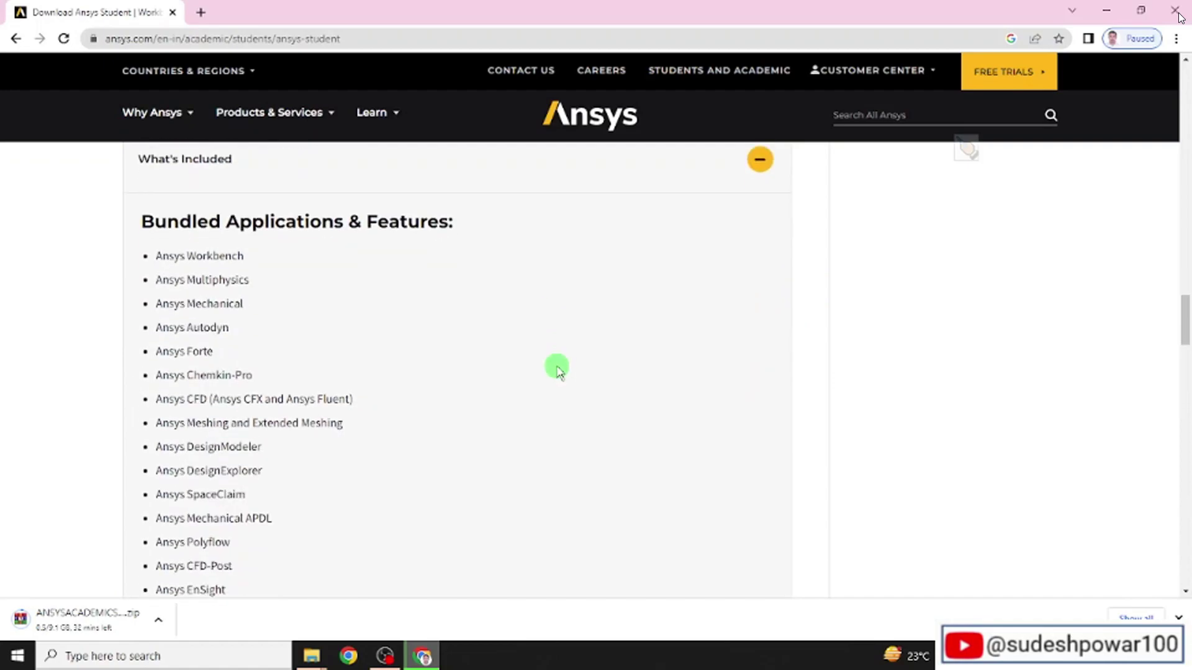
scroll(382, 332, down, 2)
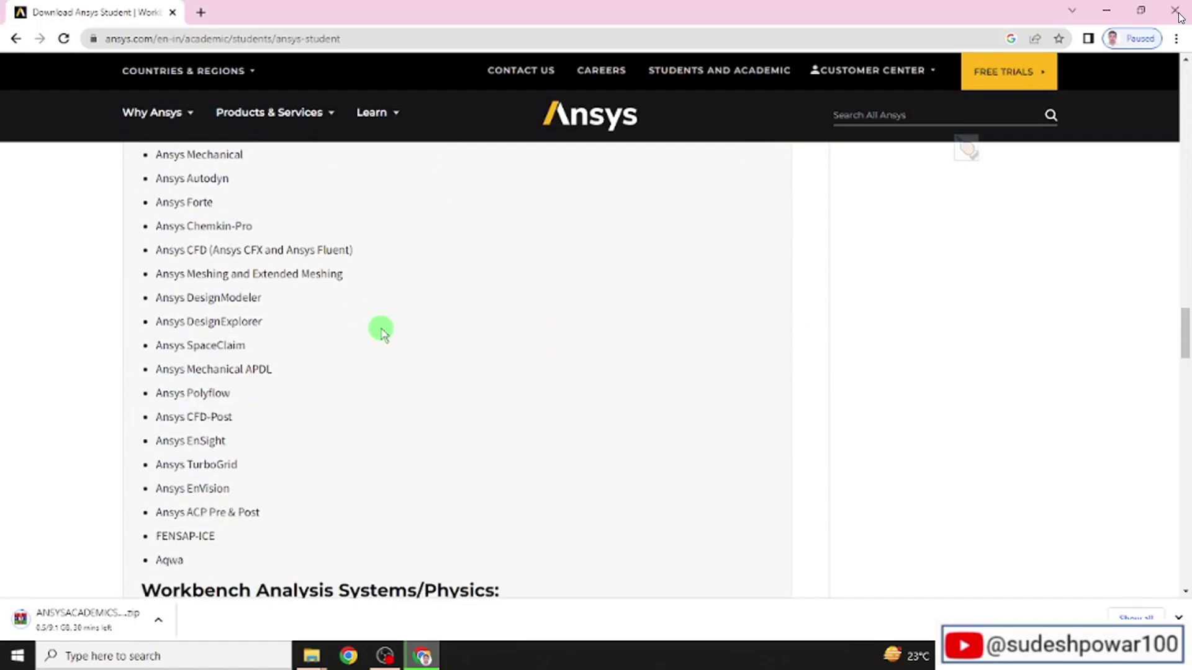
scroll(381, 332, up, 1)
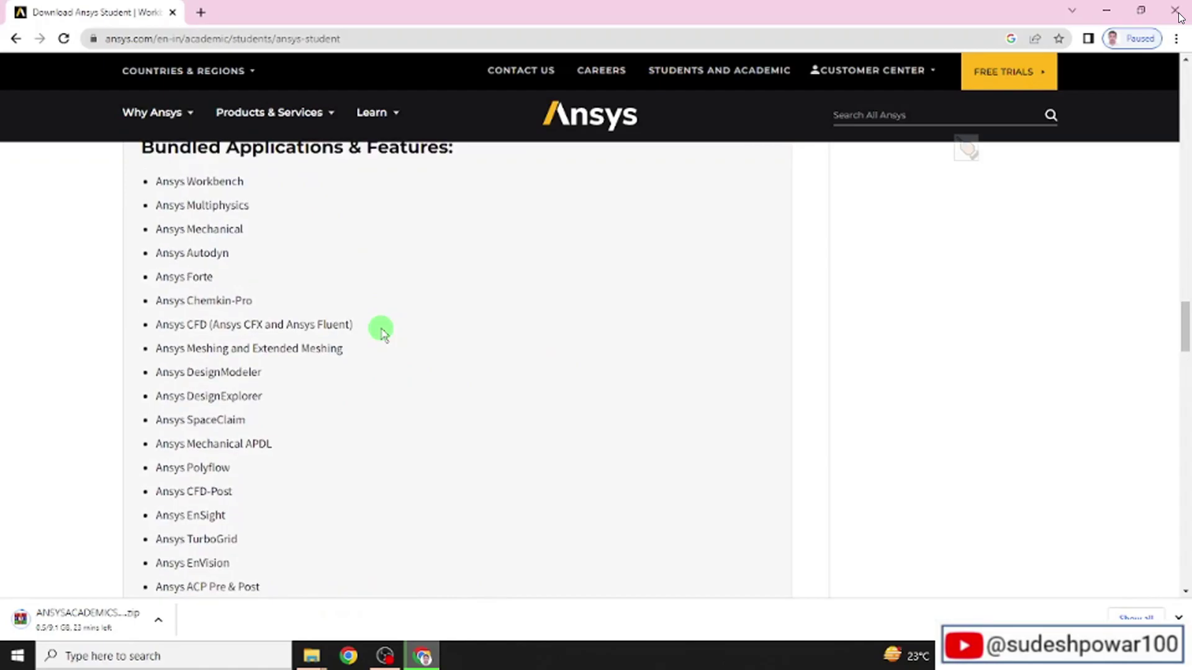
scroll(383, 332, down, 2)
scroll(382, 332, down, 3)
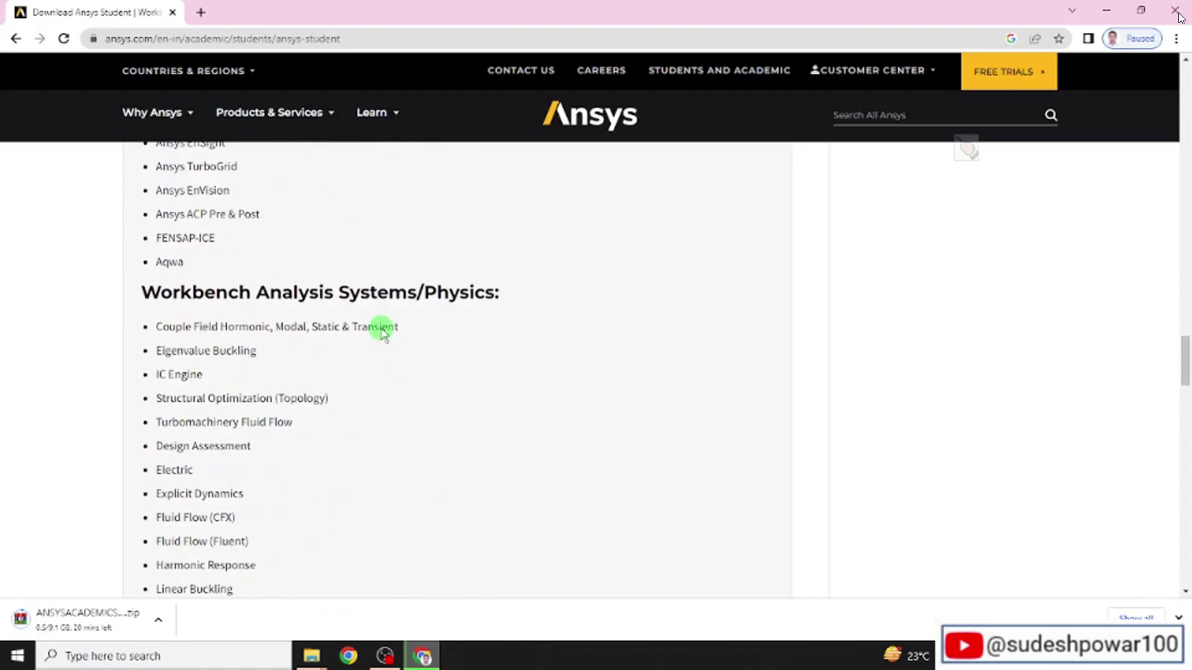
scroll(382, 328, down, 2)
scroll(382, 328, down, 2)
scroll(382, 332, down, 2)
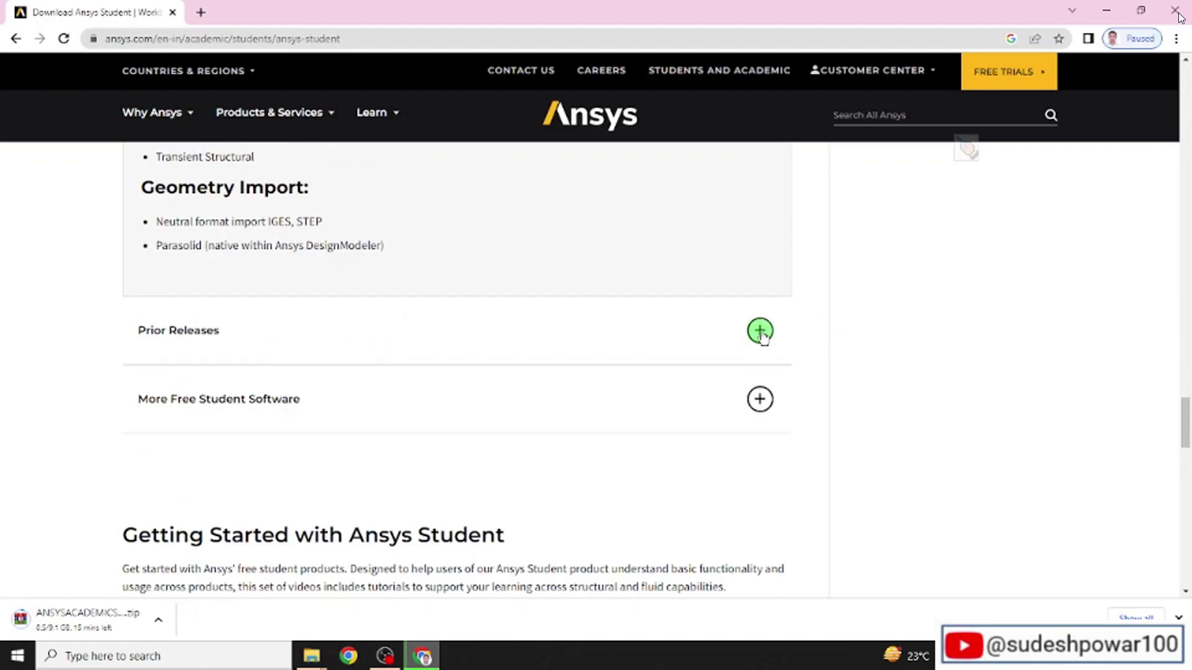
click(760, 332)
scroll(650, 365, down, 1)
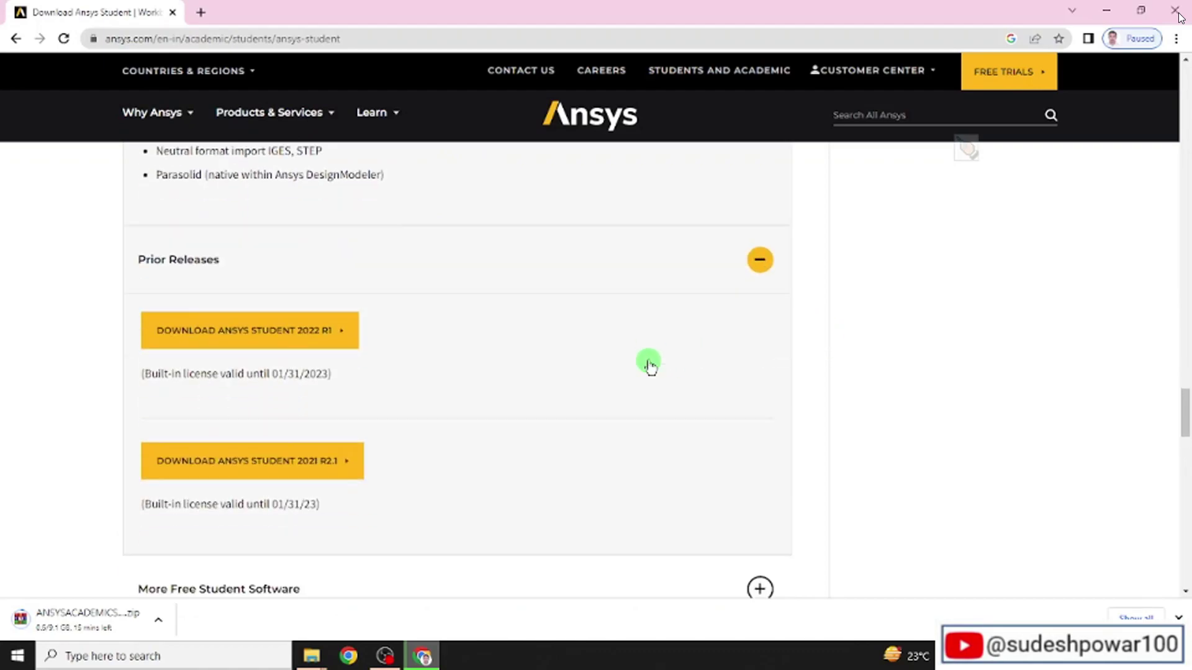
scroll(513, 386, down, 2)
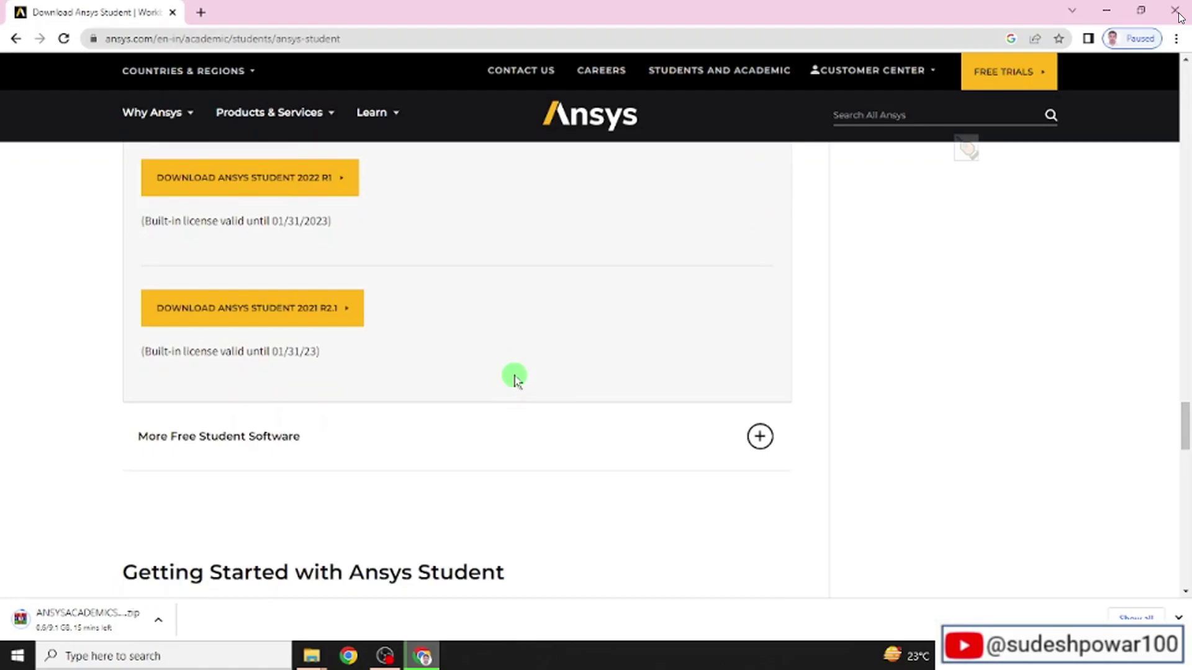
click(760, 436)
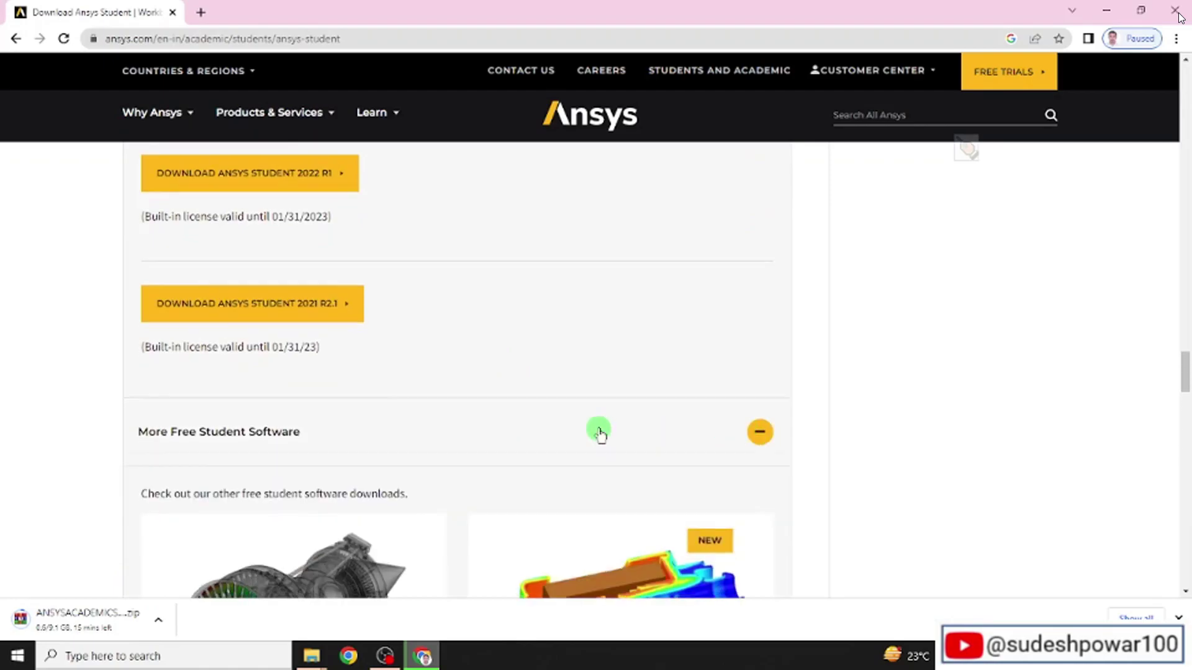
scroll(599, 434, down, 3)
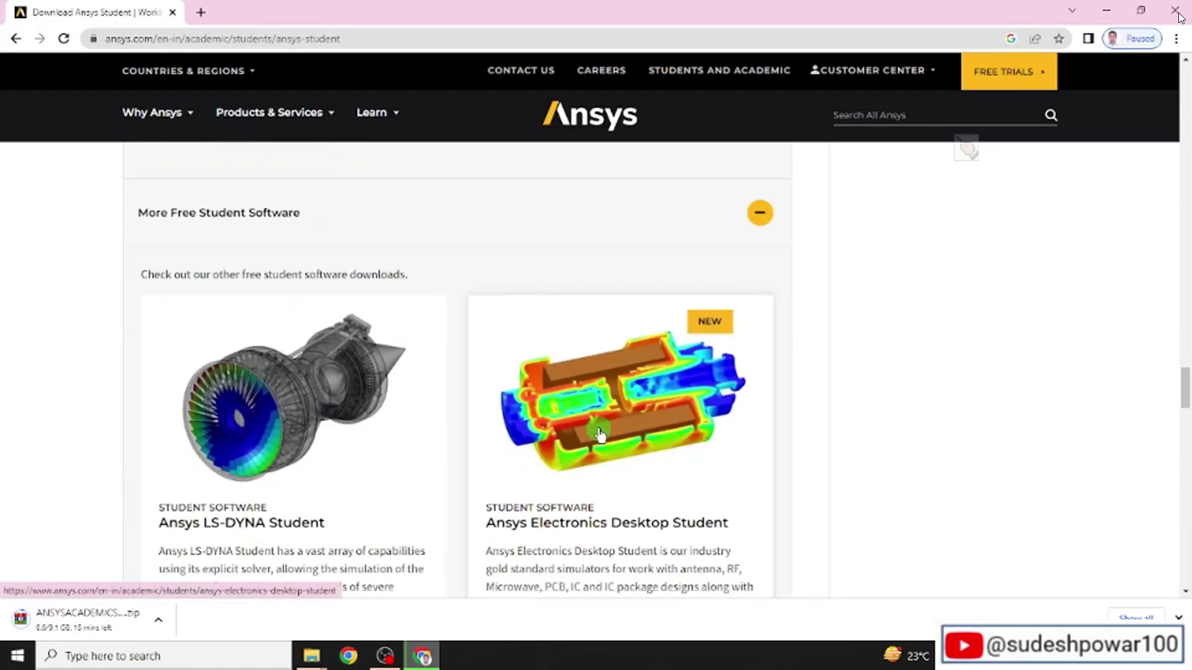
scroll(599, 433, down, 3)
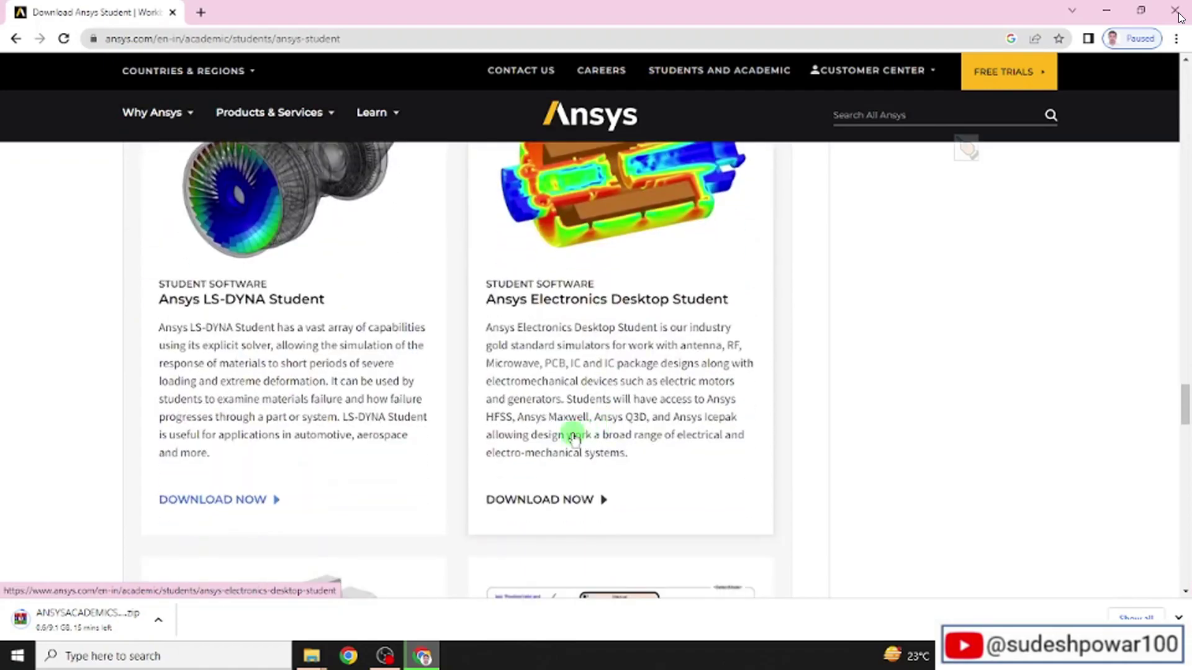
scroll(573, 438, down, 3)
scroll(573, 438, down, 1)
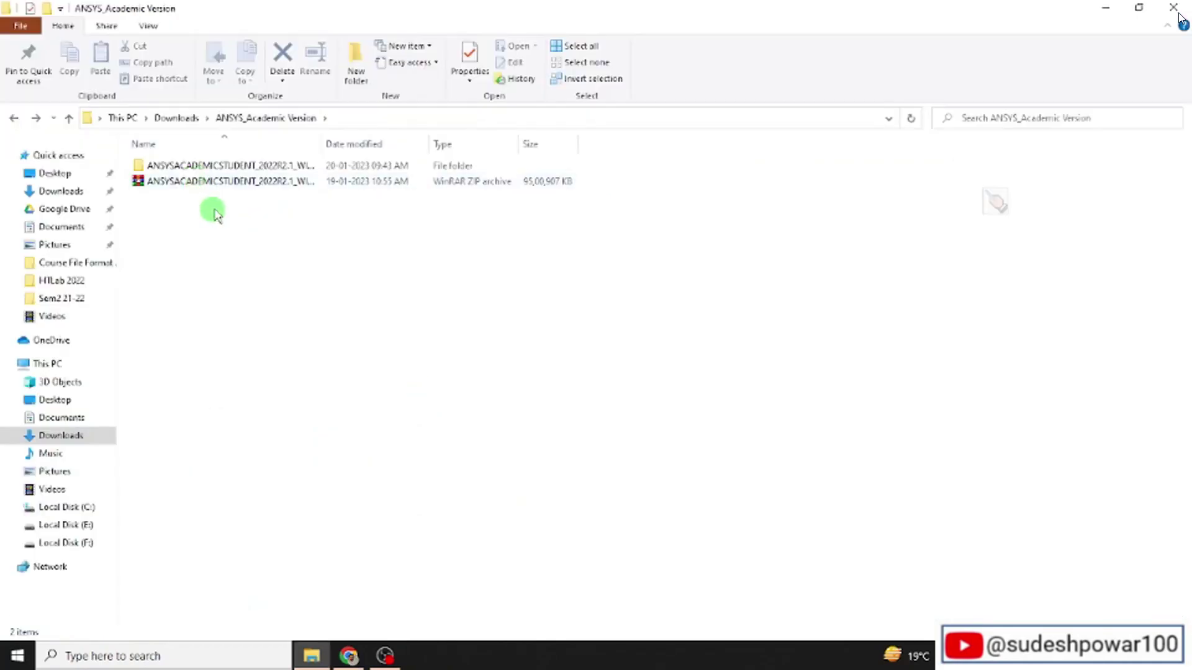
- Open the ANSYSACADEMICSTUDENT_2022R2.1_WINX64 folder and run setup.exe as administrator
double_click(232, 168)
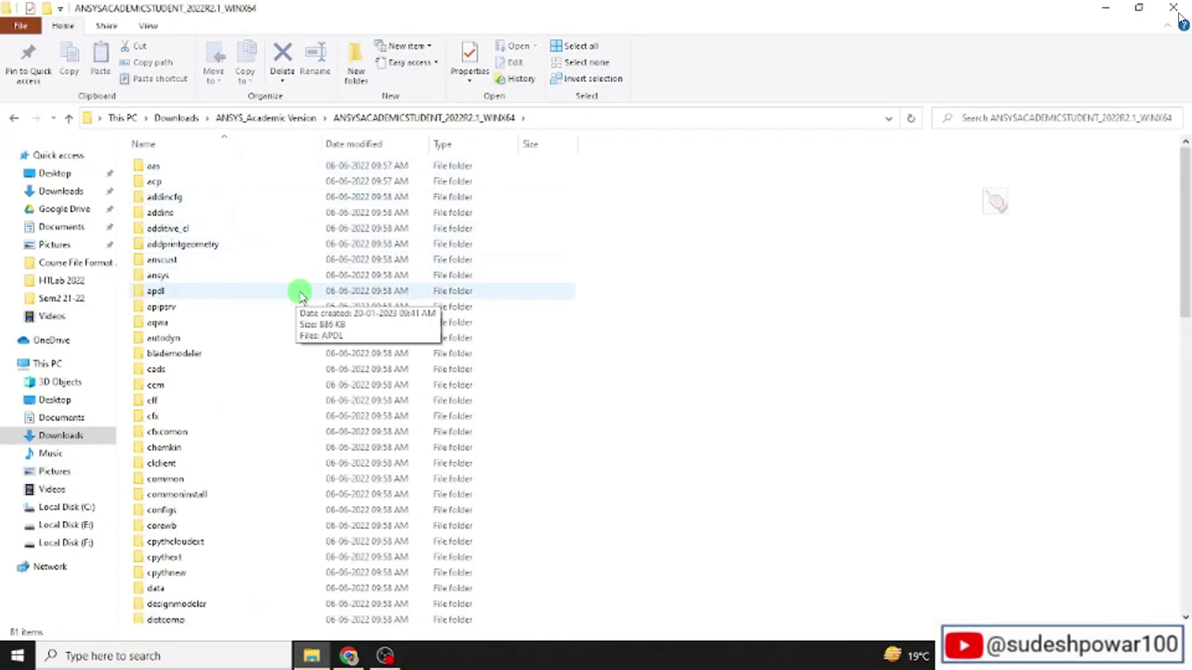
scroll(301, 294, down, 5)
scroll(300, 296, down, 5)
scroll(300, 295, down, 7)
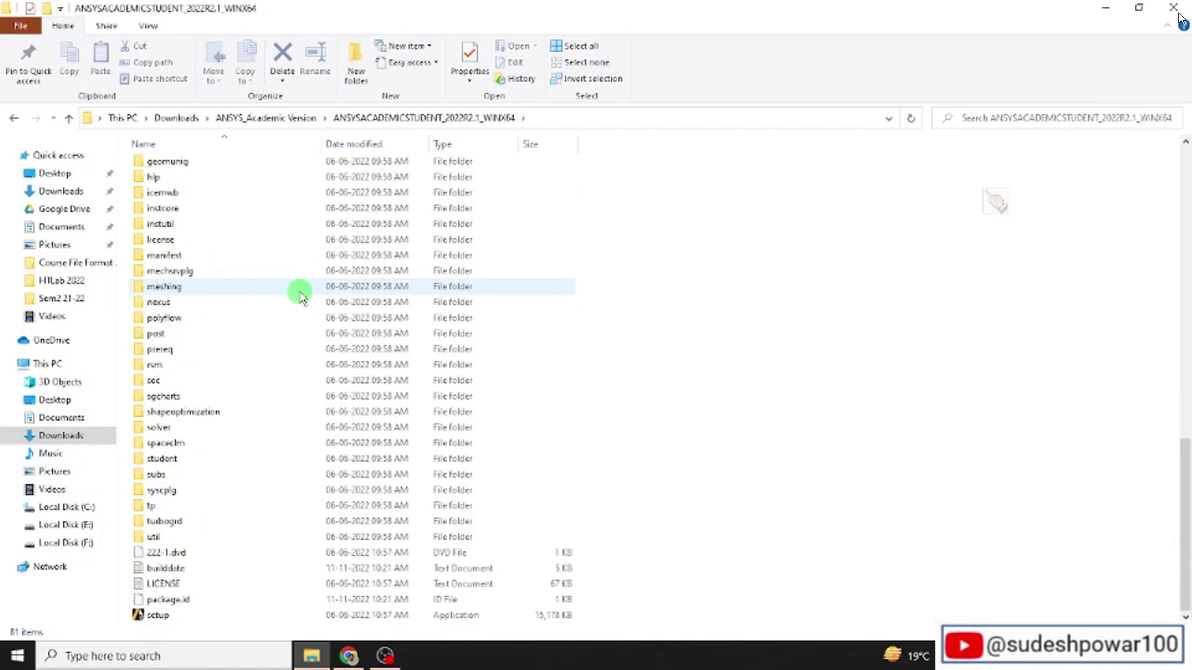
click(160, 617)
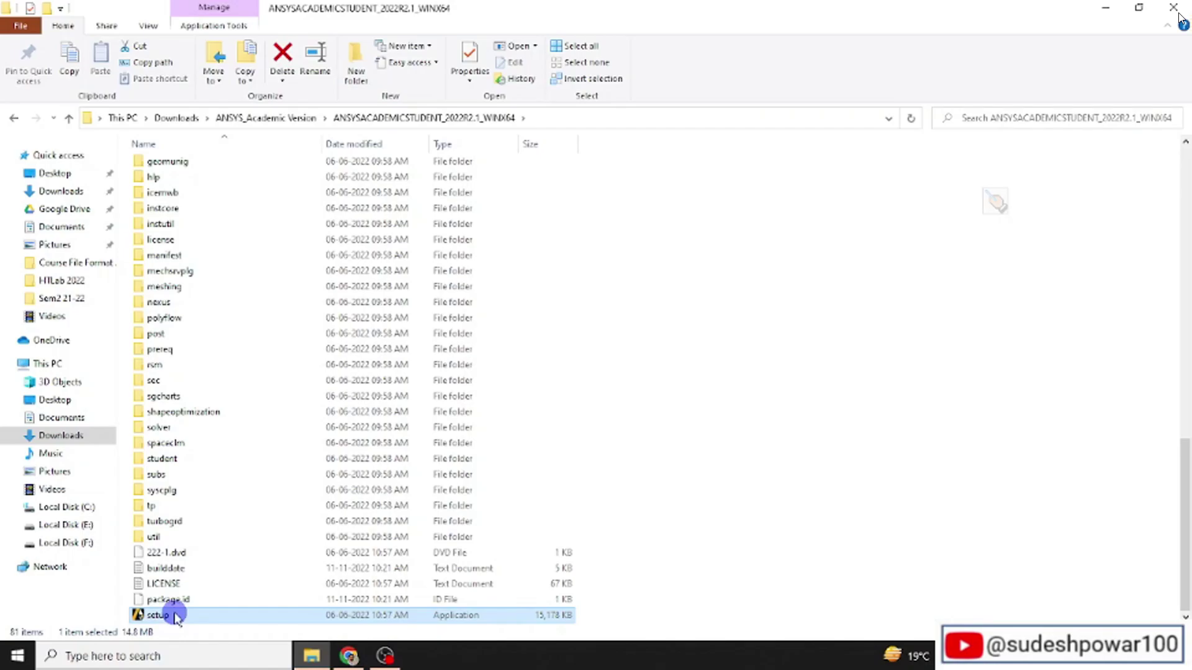
right_click(160, 617)
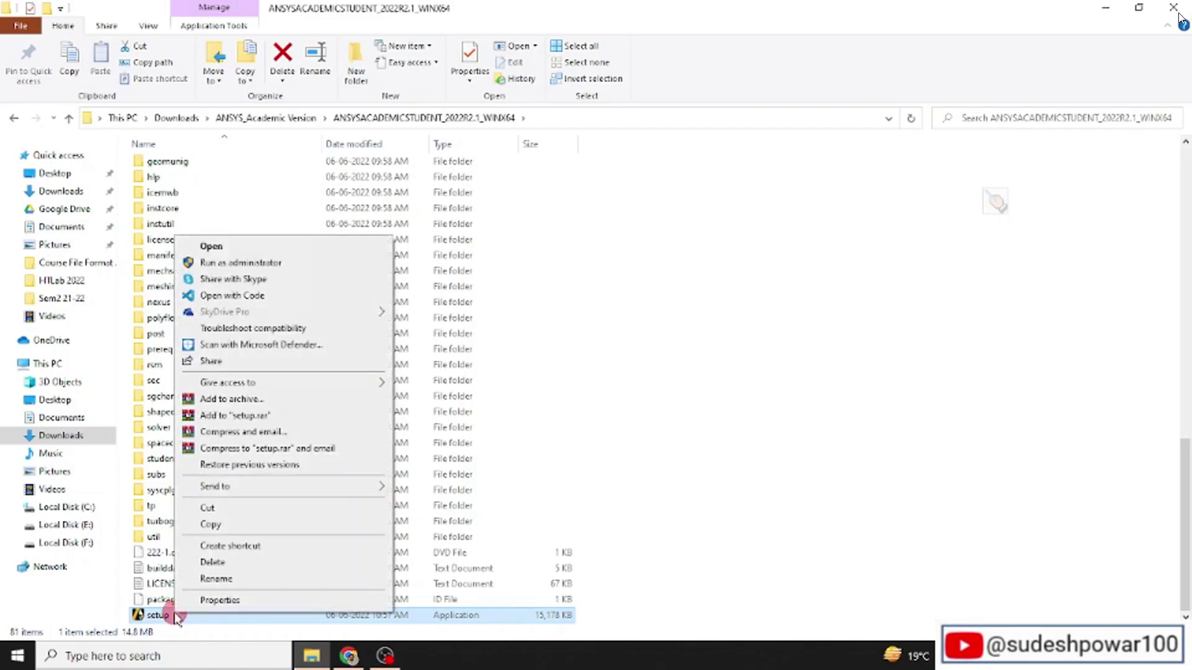
click(277, 263)
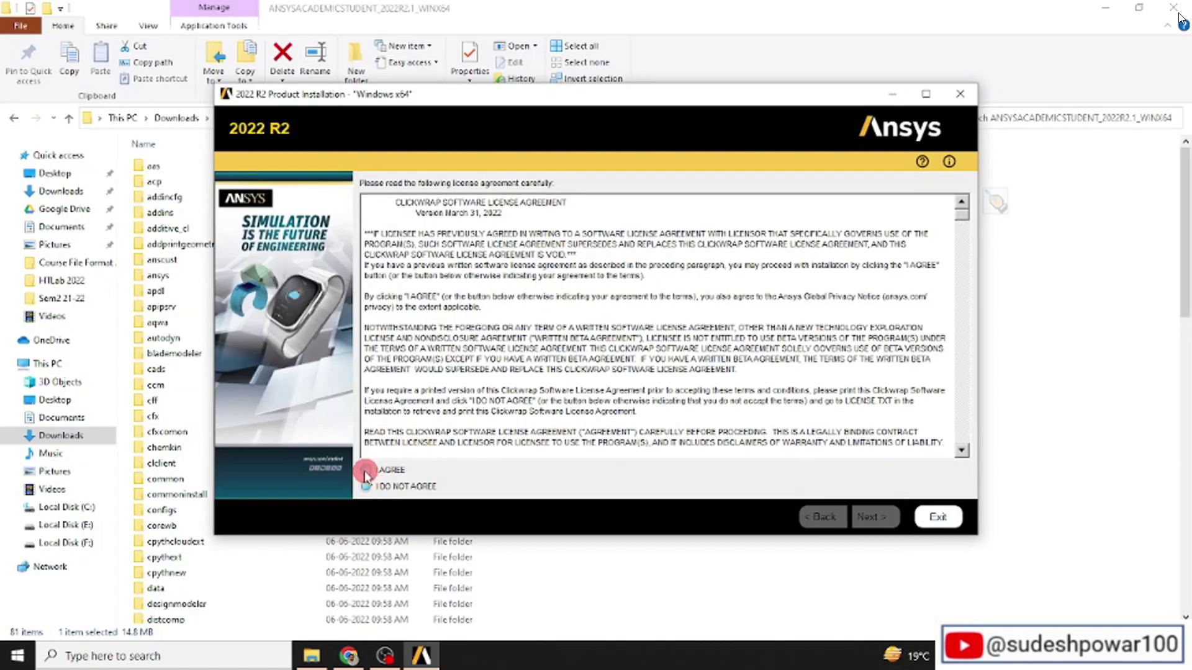
- Accept the license, install into the default directory, and exit after Installation Complete
click(370, 472)
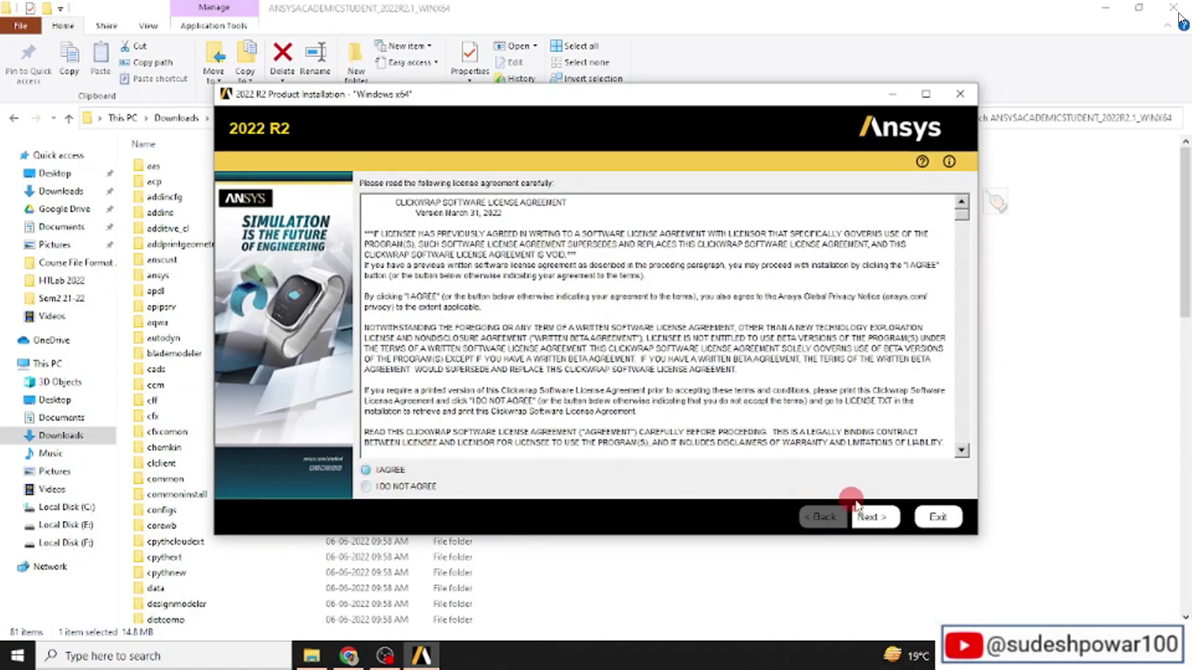
click(871, 518)
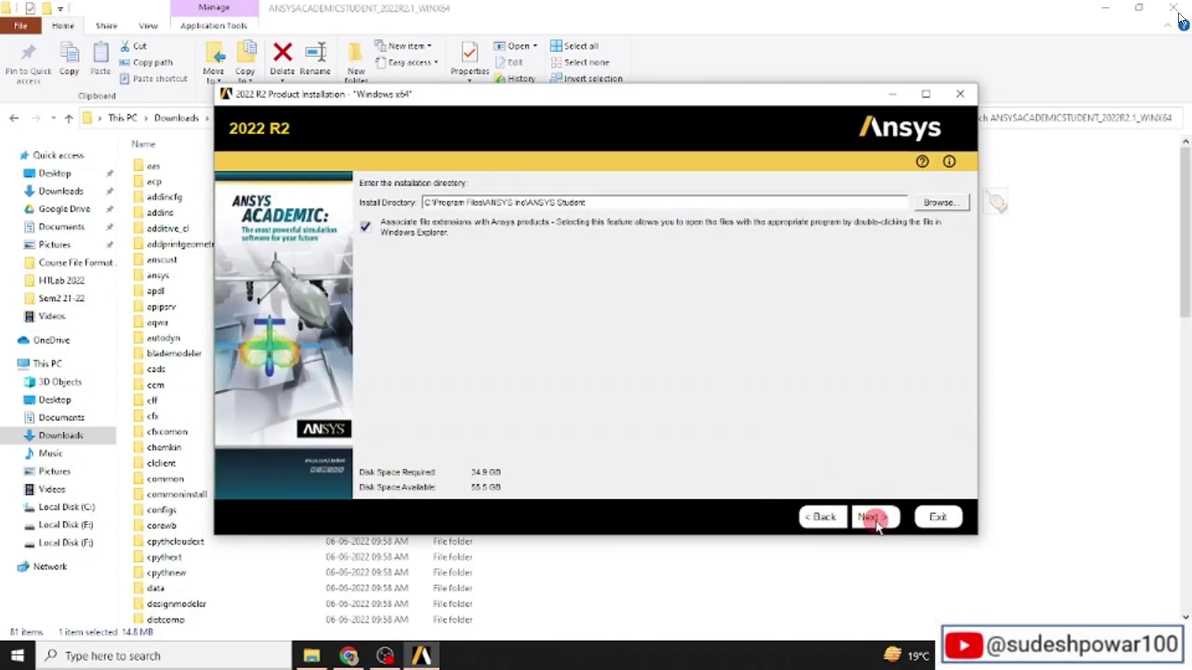
drag(585, 203, 426, 202)
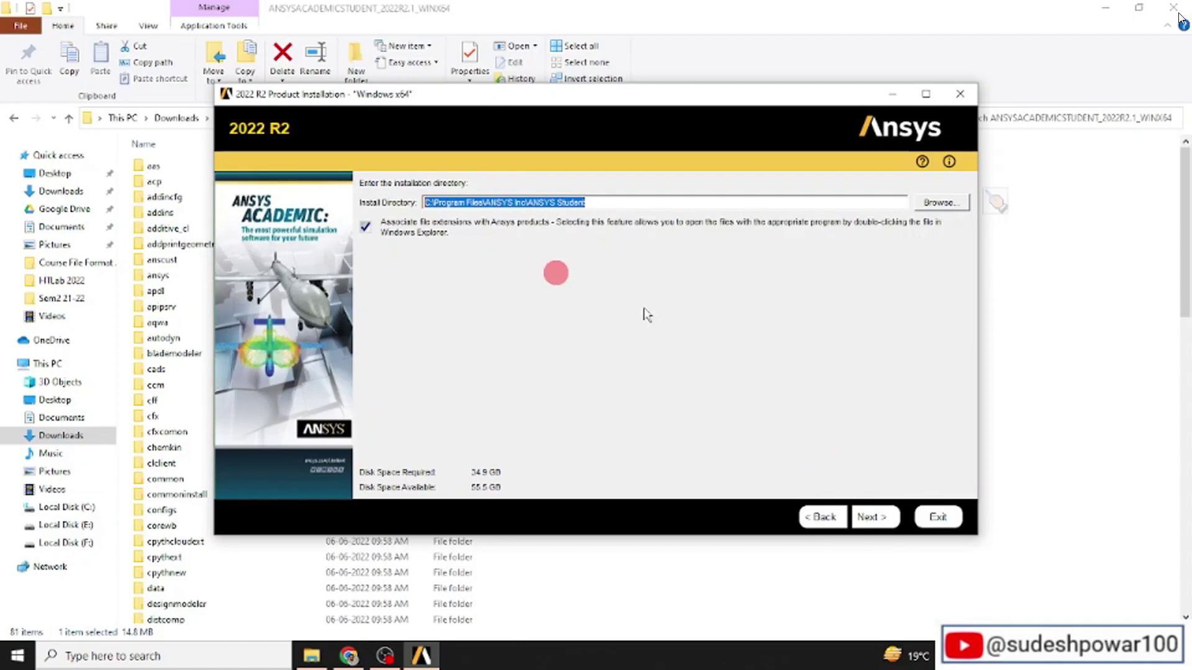
click(875, 518)
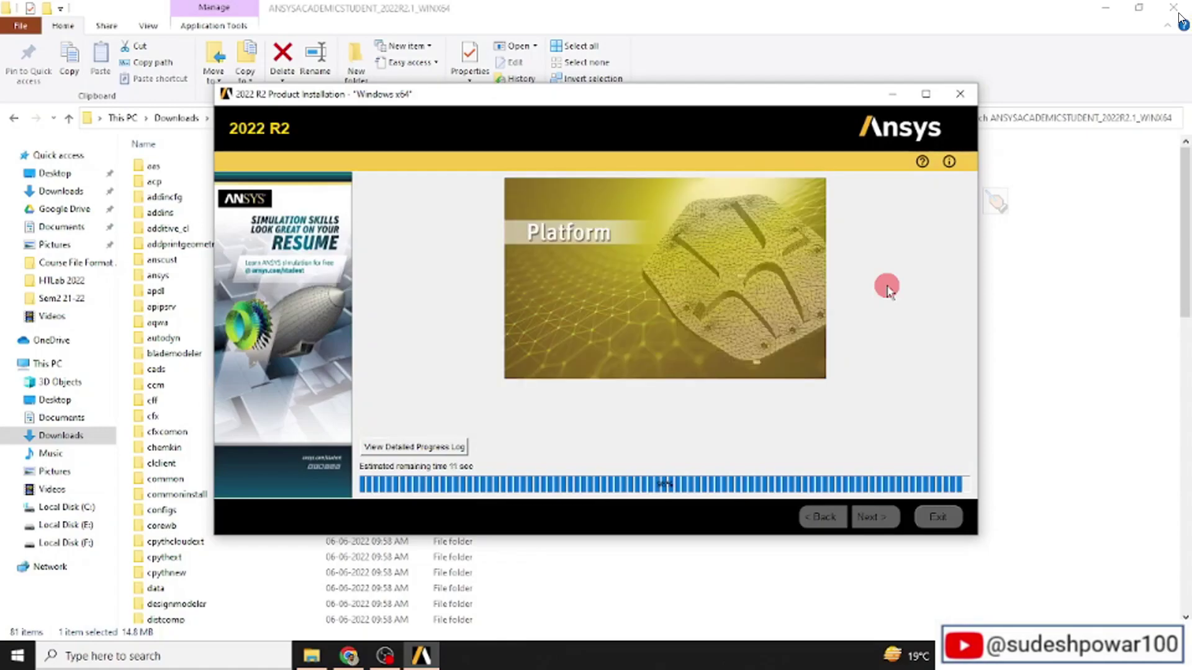
click(938, 519)
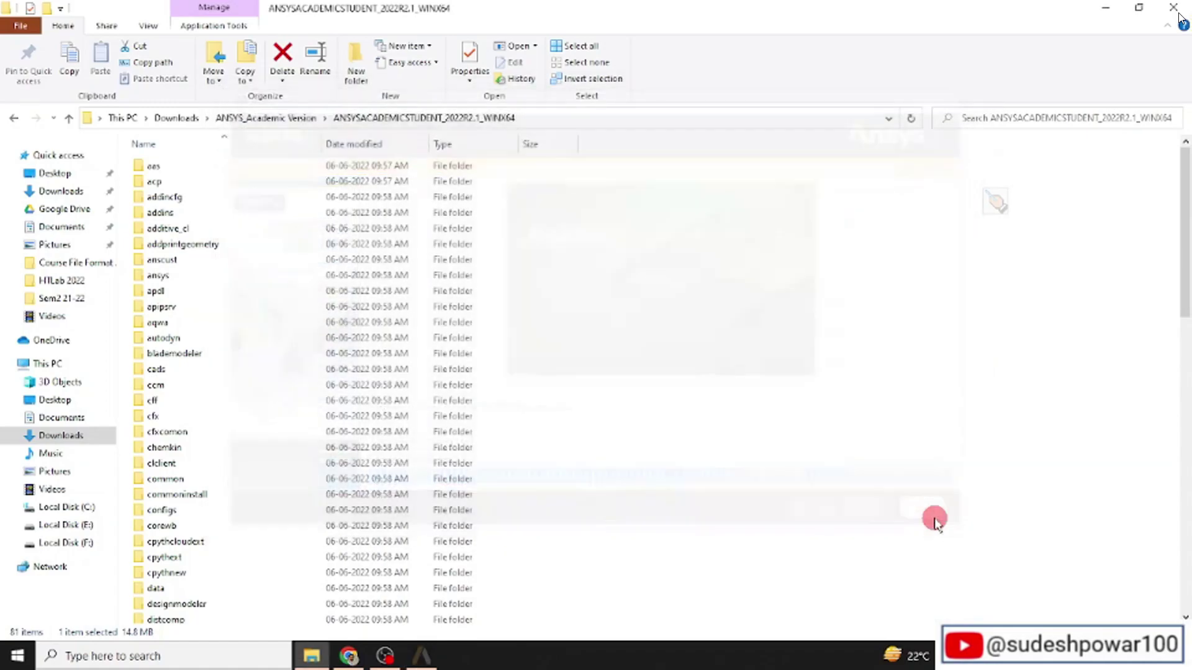
- Search Windows for 'work' and launch Workbench 2022 R2 from the results
click(110, 658)
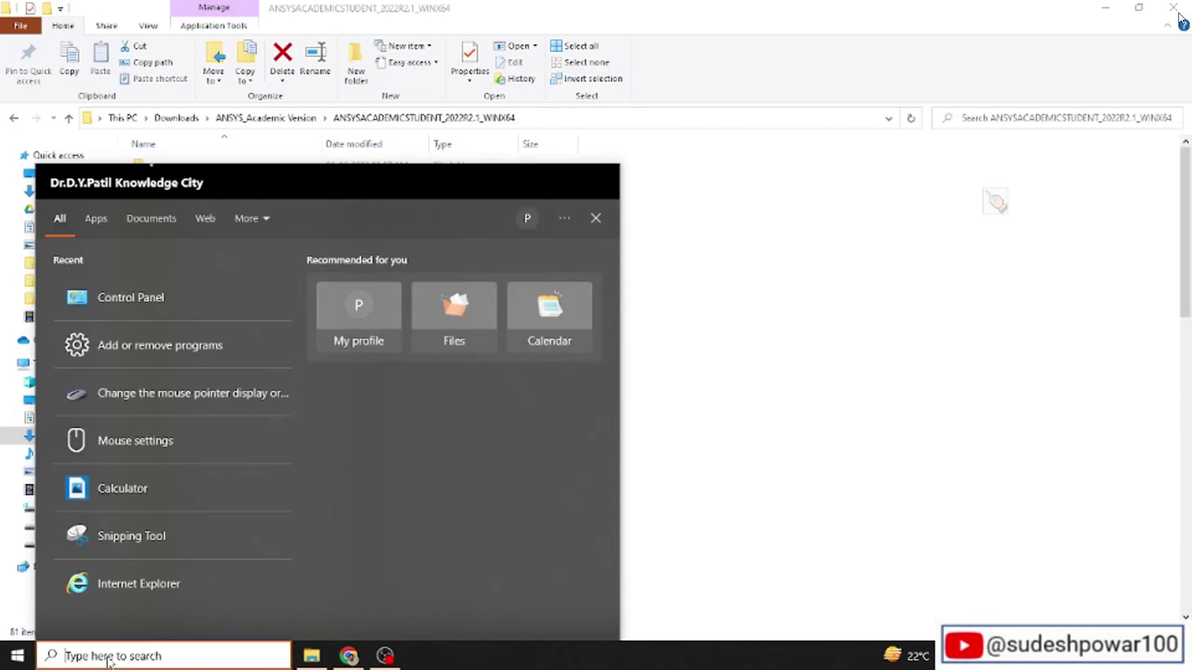
text(wo)
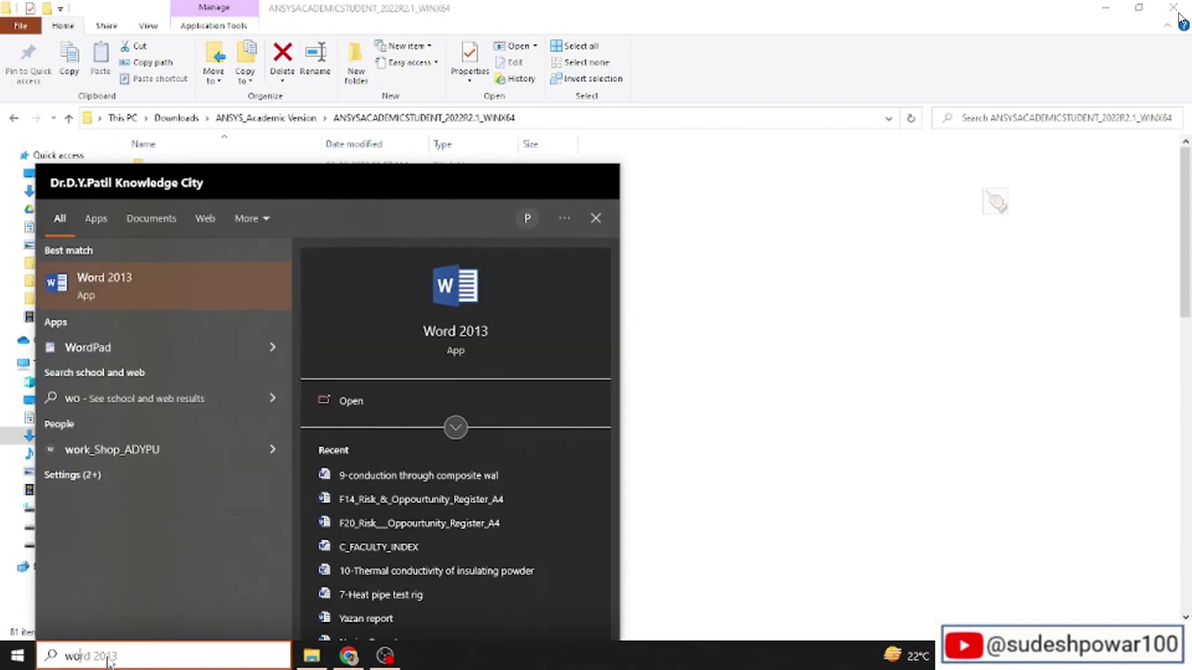
text(rk)
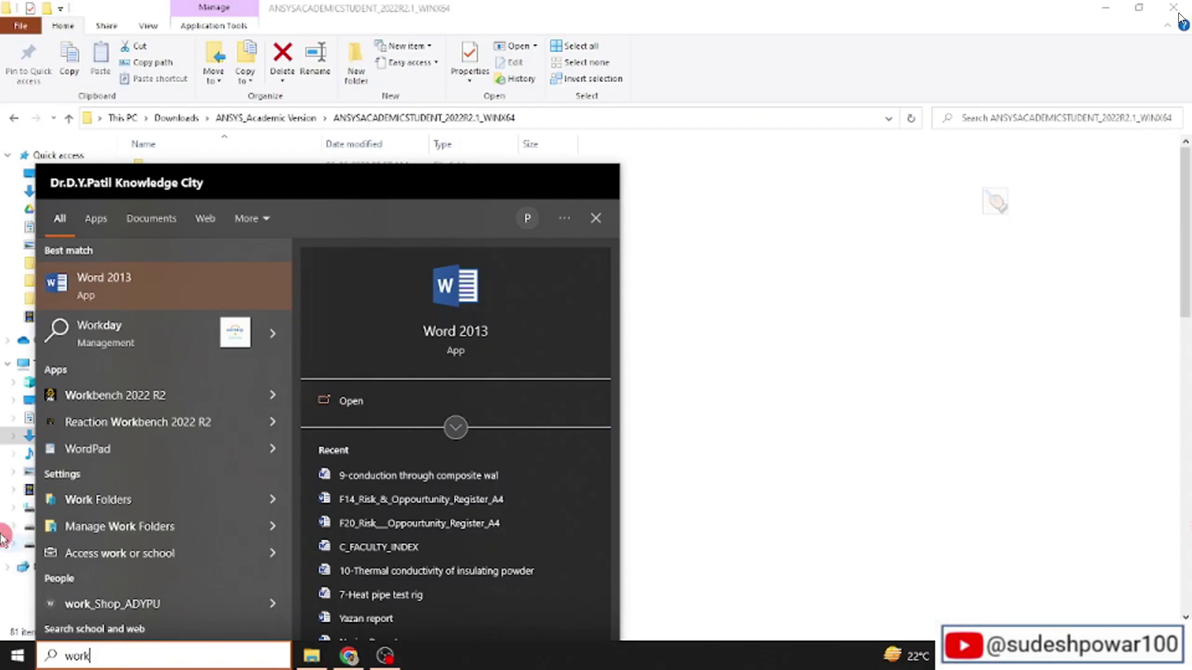
click(96, 398)
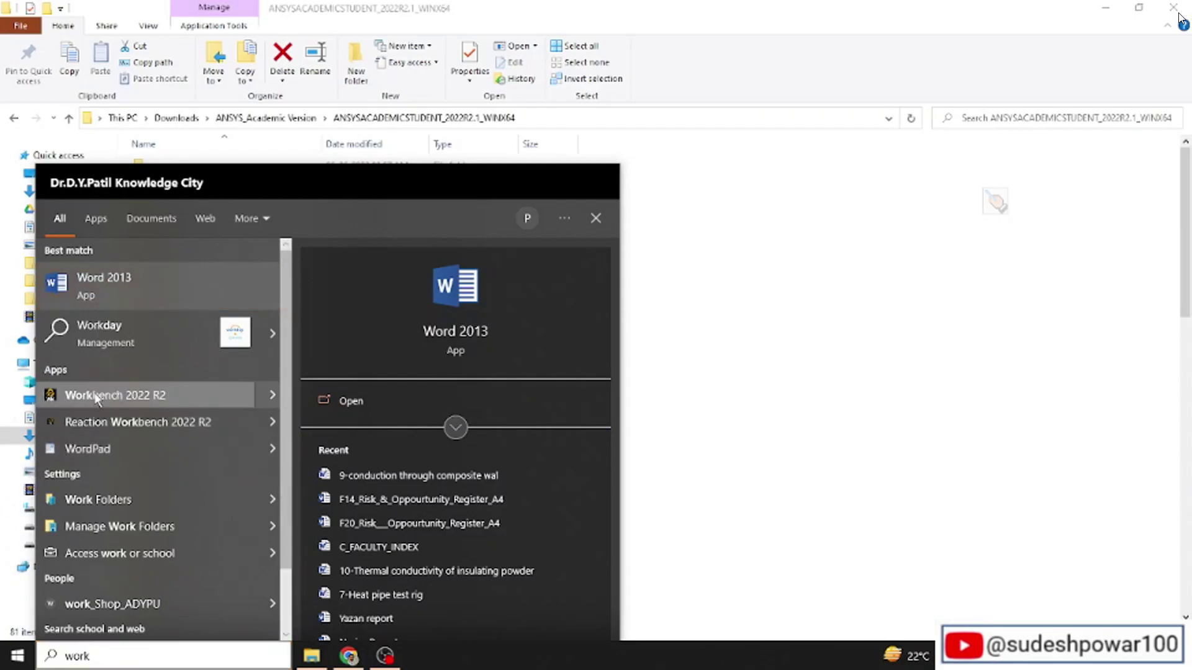
click(96, 399)
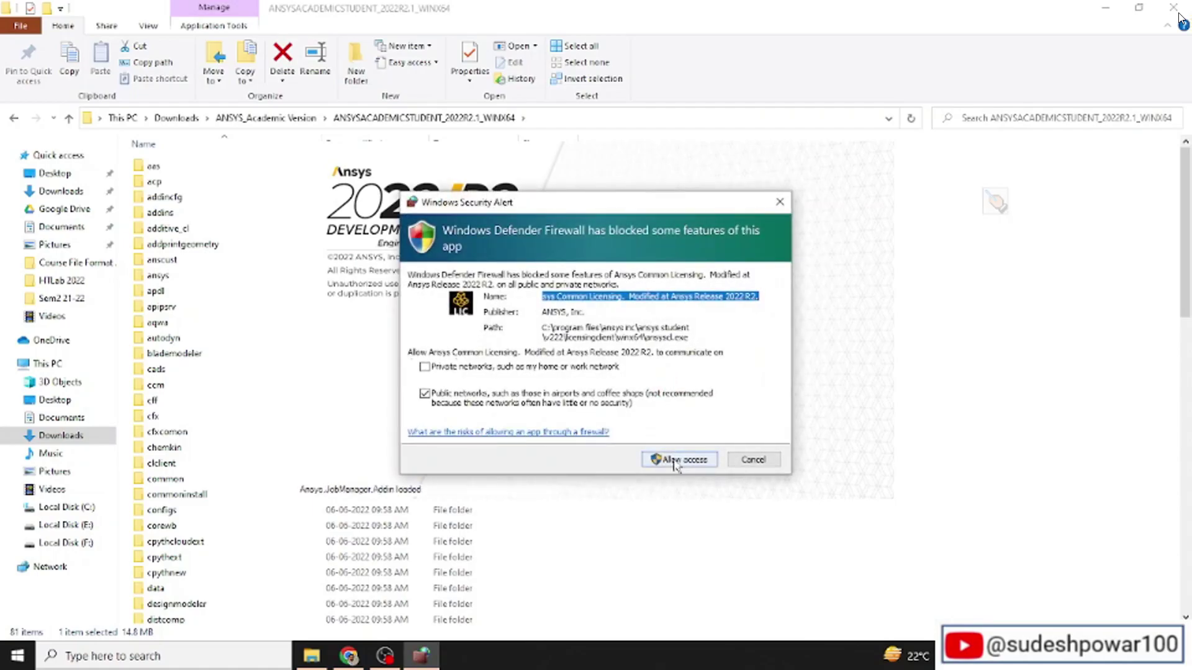
- Allow Ansys Common Licensing and Ansys Workbench through Windows Defender Firewall
click(676, 461)
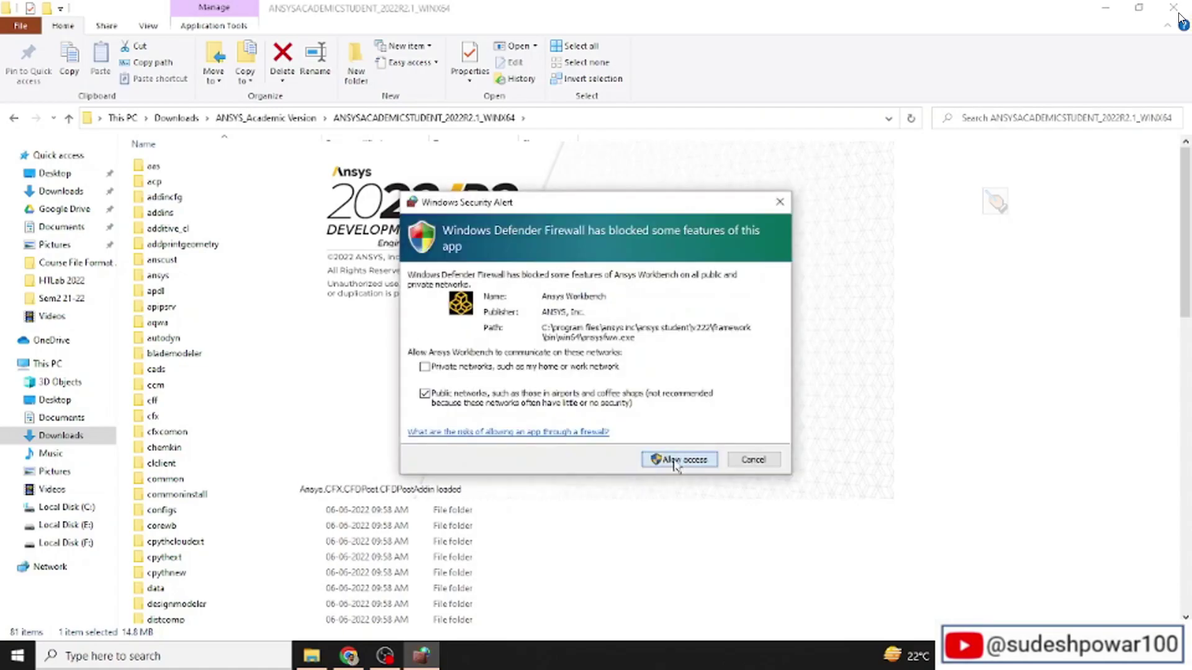
click(676, 460)
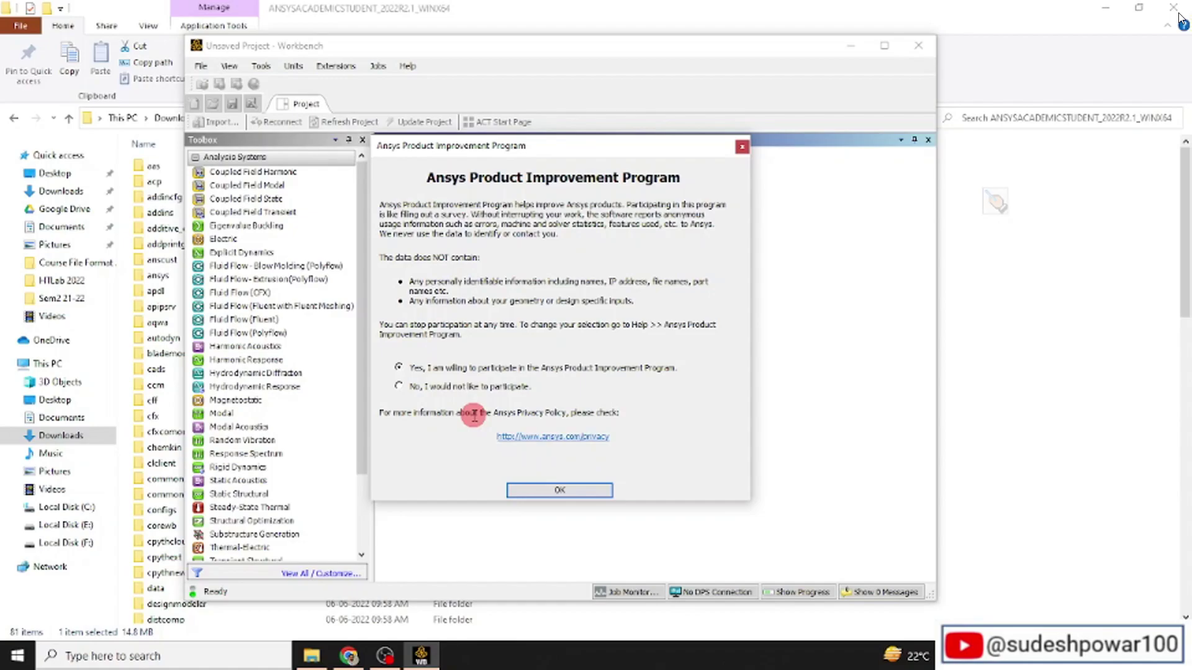
- Choose 'No, I would not like to participate', confirm, and maximize the Workbench window
click(401, 388)
click(564, 490)
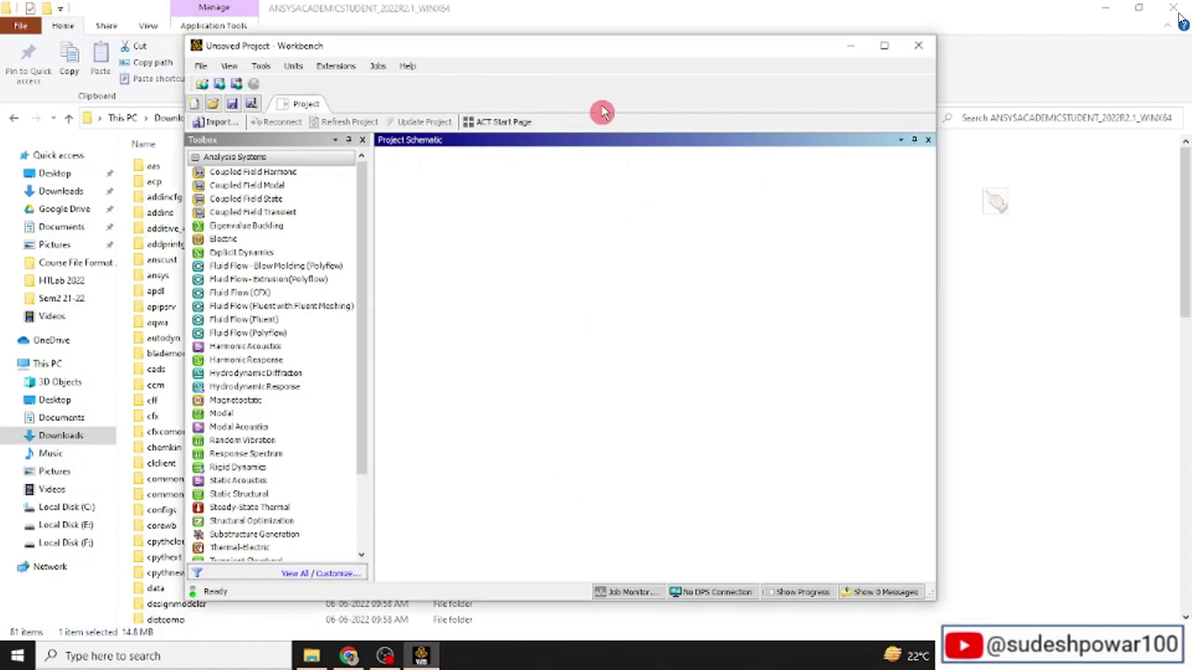
double_click(578, 46)
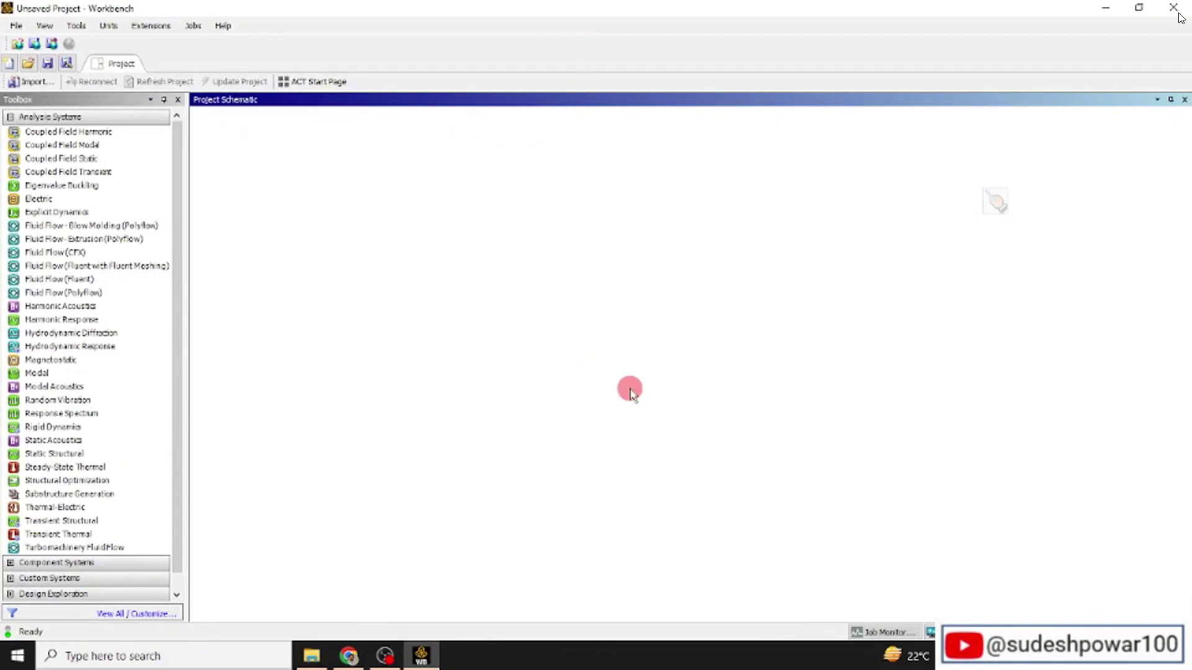